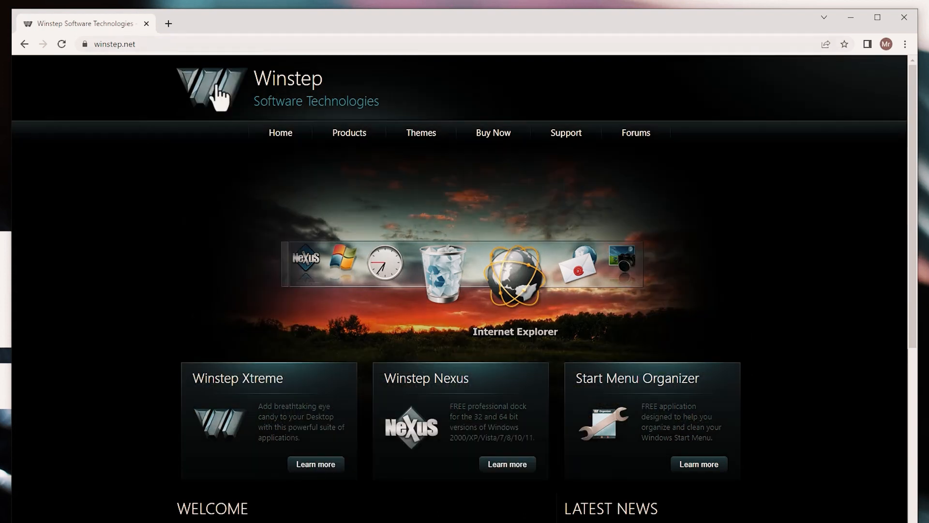
# - Download the free Winstep Nexus dock from its product page on winstep.net
pyautogui.click(506, 467)
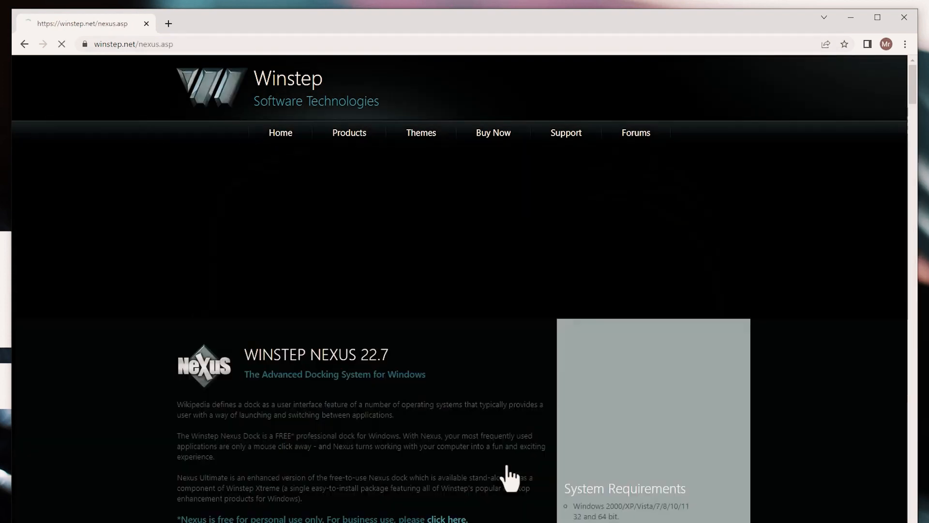
pyautogui.scroll(-3, 507, 477)
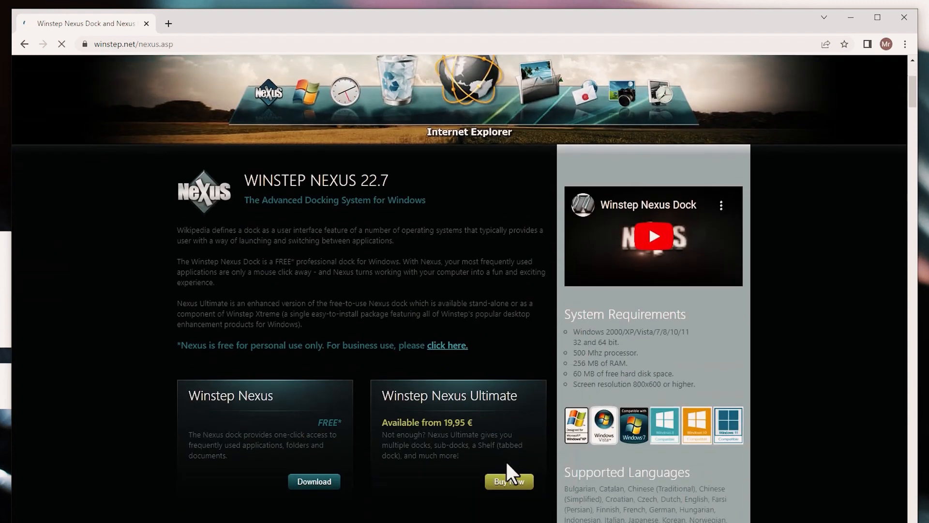
pyautogui.click(324, 491)
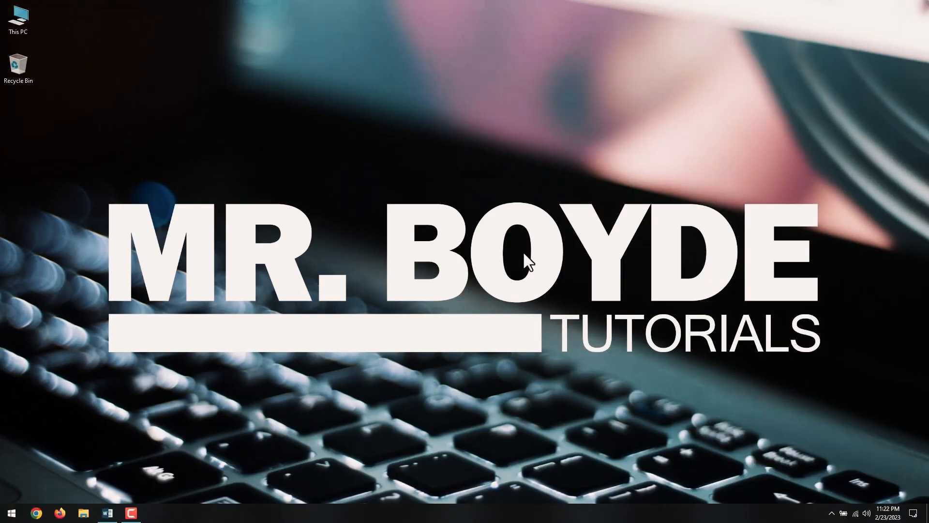
# - Transfer the nexus, Rainmeter-4.5.17 and macOS Theme files from Downloads into Test Folder on Local Disk (C:)
pyautogui.click(83, 513)
pyautogui.click(363, 216)
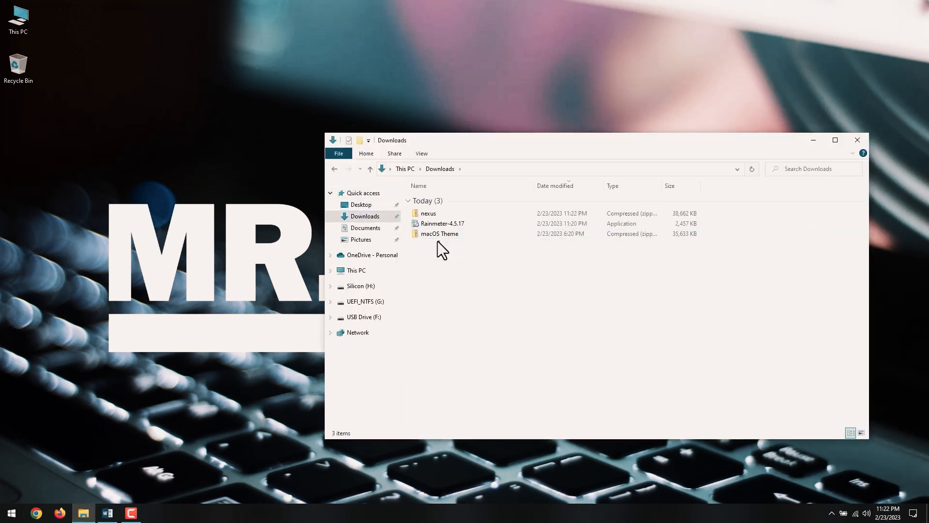
pyautogui.moveTo(437, 241); pyautogui.dragTo(426, 212)
pyautogui.rightClick(426, 212)
pyautogui.click(446, 318)
pyautogui.click(356, 270)
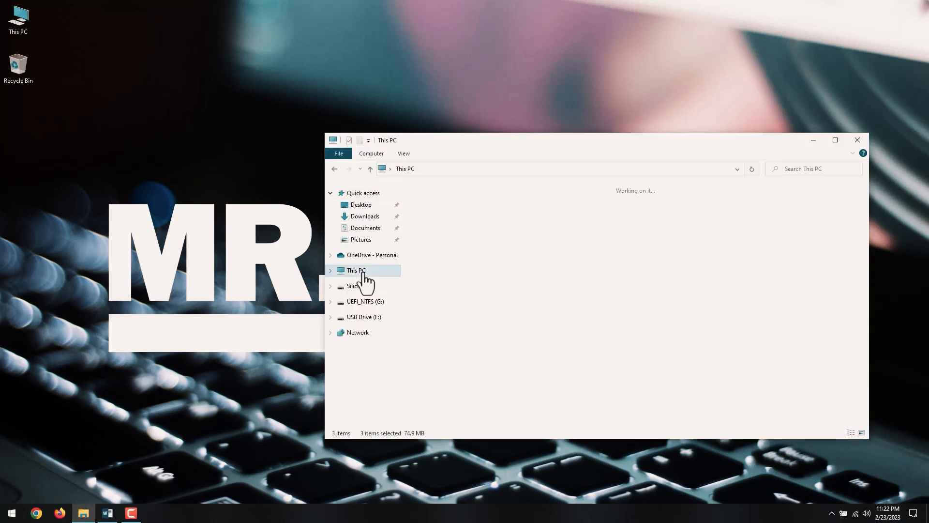
pyautogui.doubleClick(460, 303)
pyautogui.click(441, 262)
pyautogui.doubleClick(442, 264)
pyautogui.rightClick(441, 263)
pyautogui.click(474, 329)
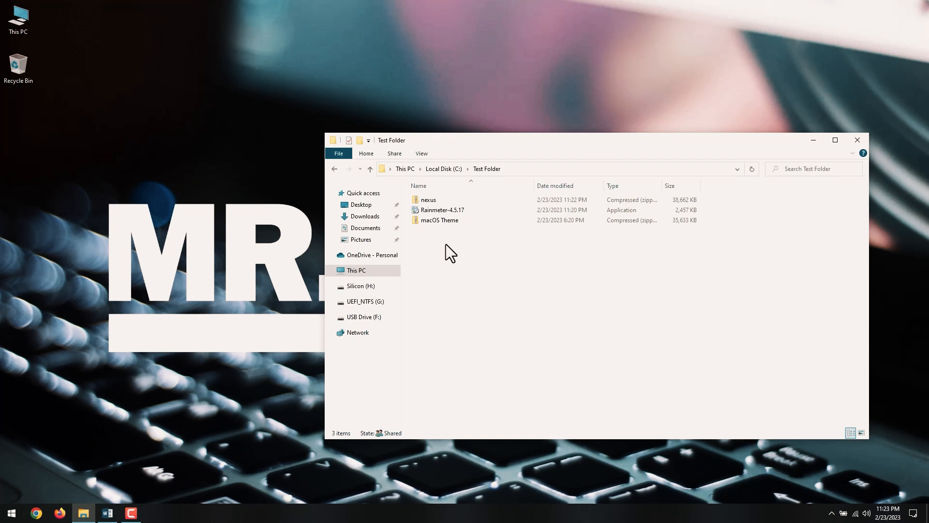
# - Install Rainmeter-4.5.17 in English as a standard installation in C:\Program Files\Rainmeter, with the 64-bit version and launch on startup enabled
pyautogui.doubleClick(434, 212)
pyautogui.click(464, 264)
pyautogui.click(463, 264)
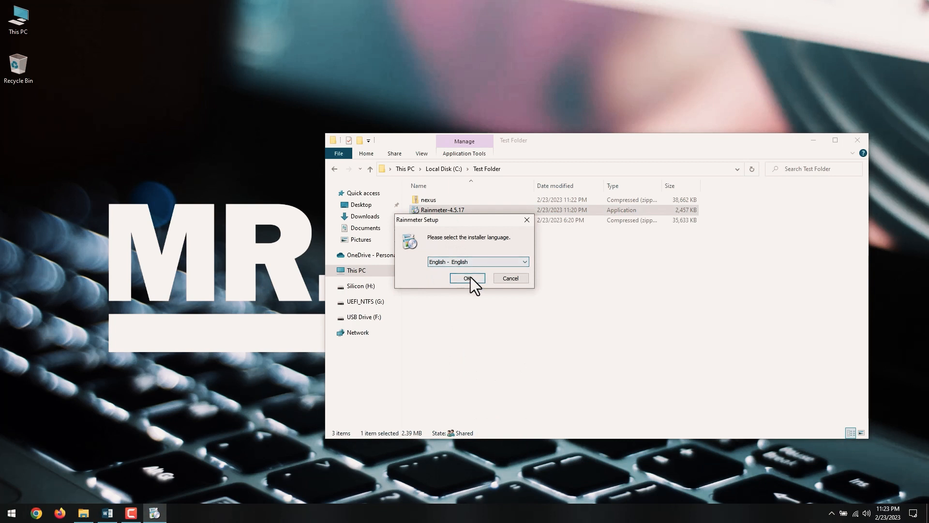
pyautogui.click(467, 278)
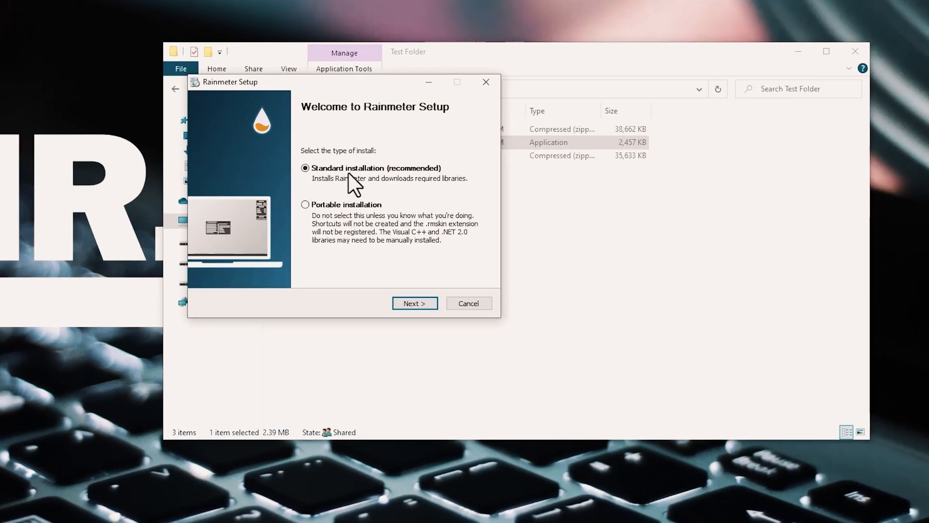
pyautogui.click(415, 304)
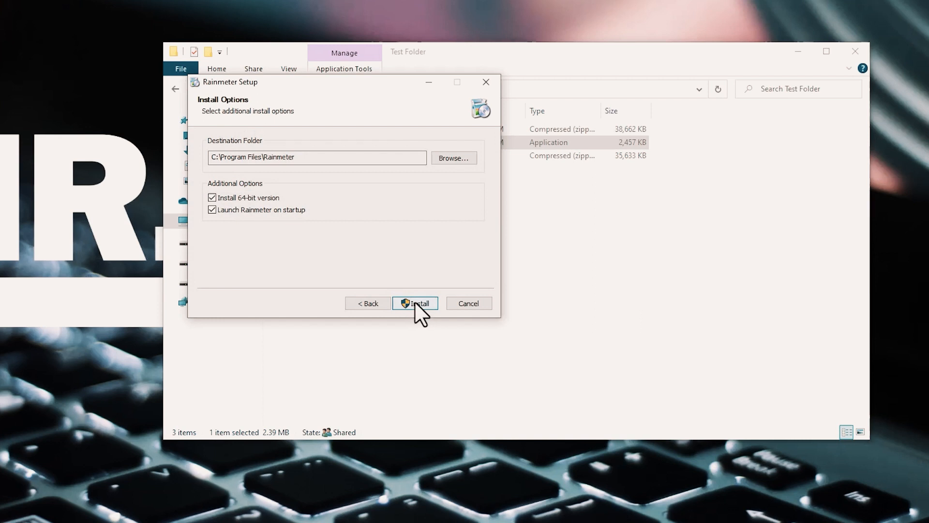
pyautogui.click(415, 304)
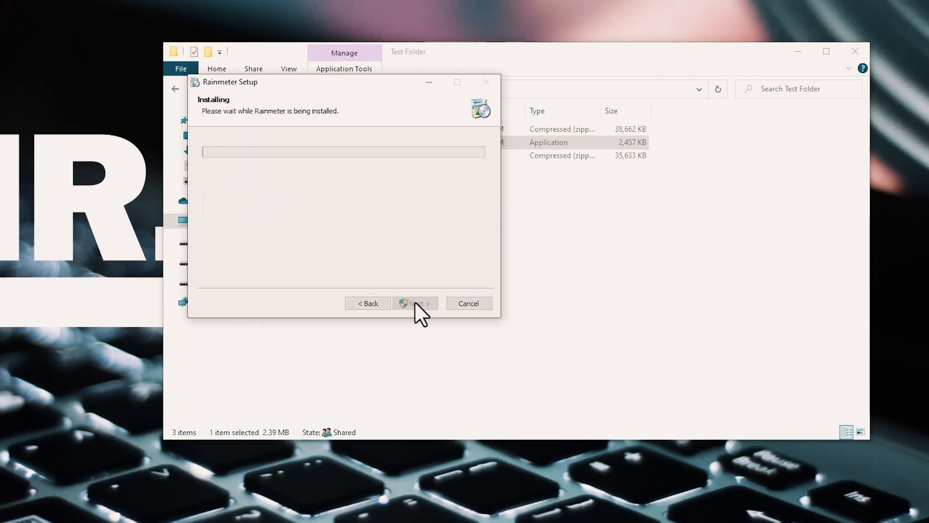
pyautogui.click(409, 304)
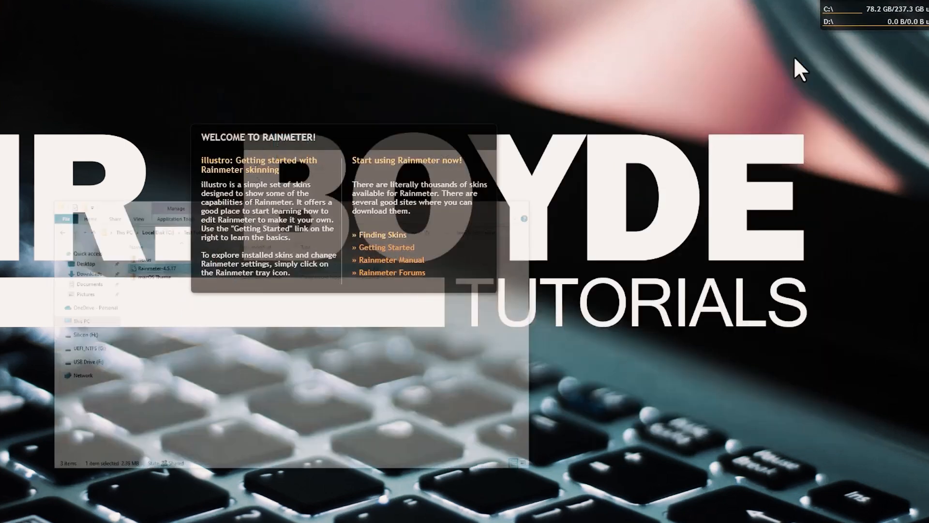
# - Clear the desktop of Rainmeter's default illustro skins by unloading the welcome, disks, system and clock widgets
pyautogui.click(797, 52)
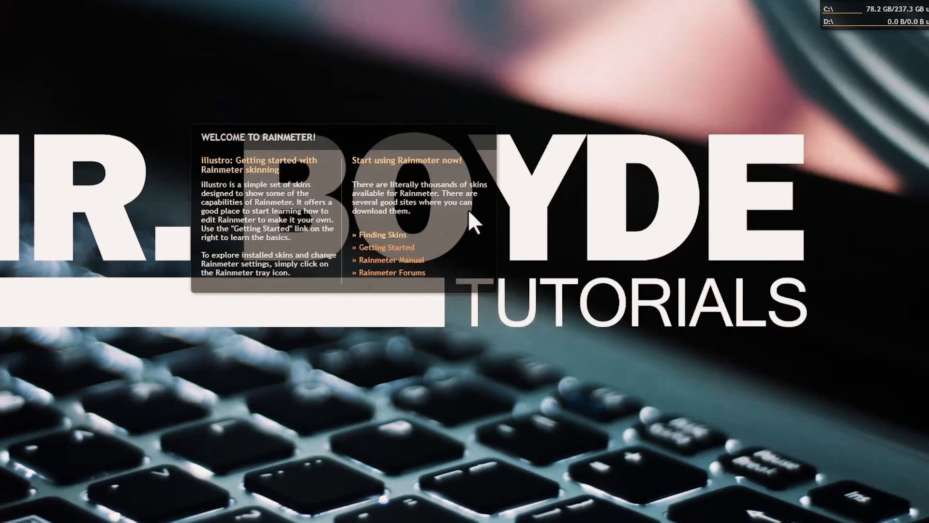
pyautogui.rightClick(480, 237)
pyautogui.click(516, 370)
pyautogui.rightClick(856, 102)
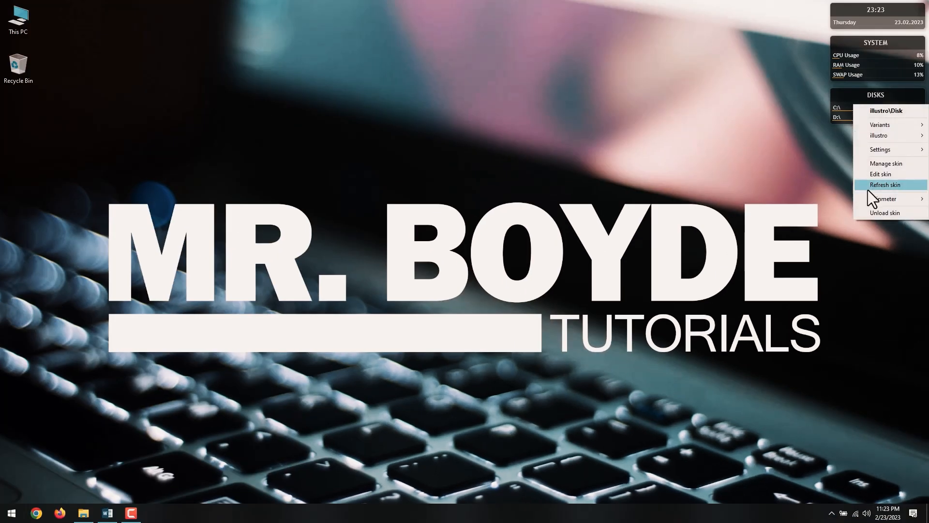
pyautogui.click(882, 212)
pyautogui.rightClick(846, 71)
pyautogui.click(879, 179)
pyautogui.rightClick(851, 20)
pyautogui.click(882, 128)
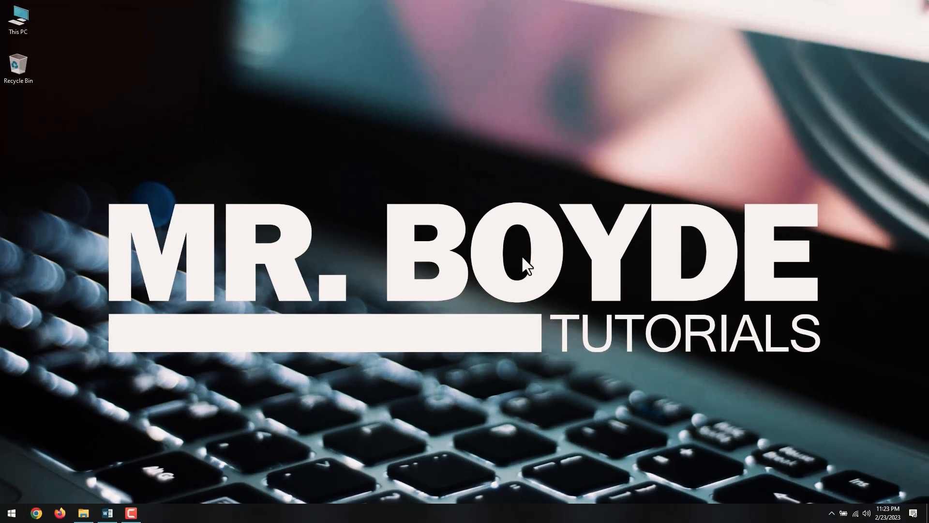
# - Extract the macOS Theme archive inside Test Folder
pyautogui.click(84, 513)
pyautogui.rightClick(431, 221)
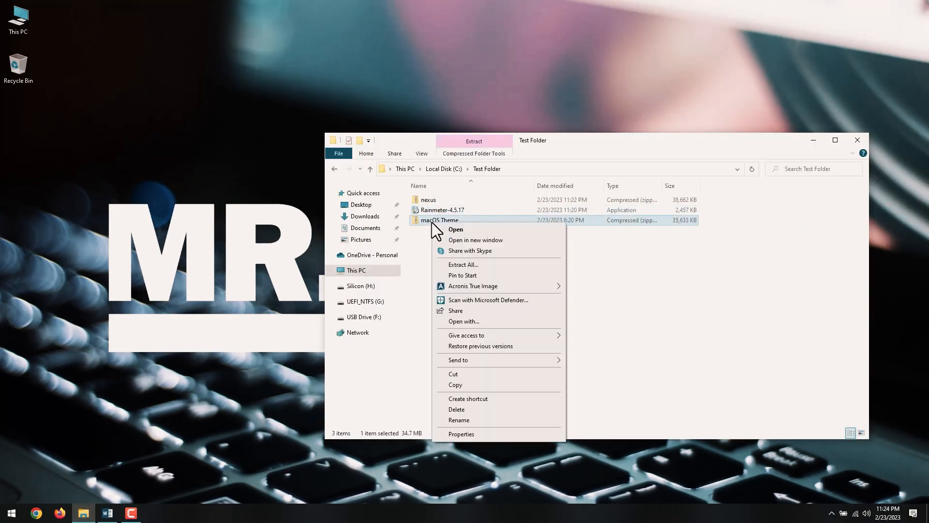
pyautogui.click(462, 264)
pyautogui.click(552, 349)
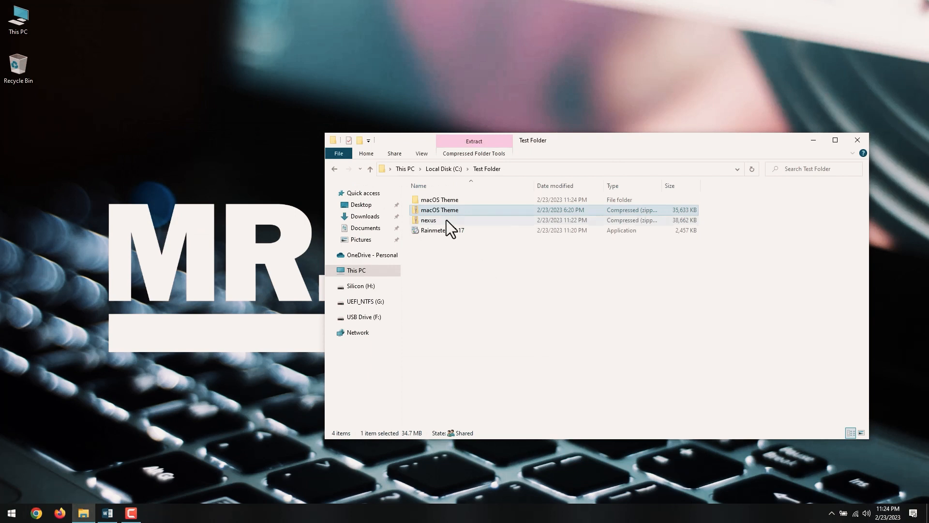
# - Install the "1. macOS Top Bar" Rainmeter skin package from the extracted macOS Theme folder and minimize the folder window
pyautogui.doubleClick(438, 200)
pyautogui.doubleClick(443, 261)
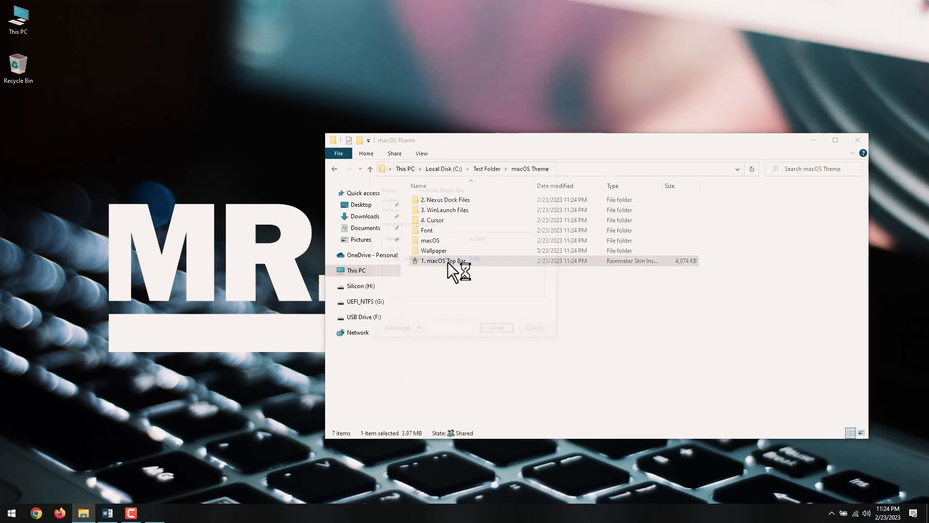
pyautogui.click(493, 331)
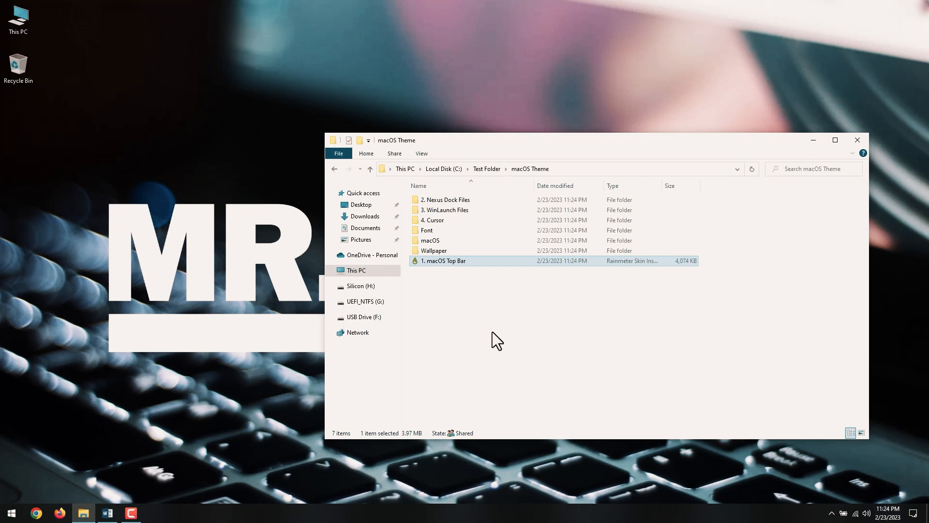
pyautogui.click(814, 140)
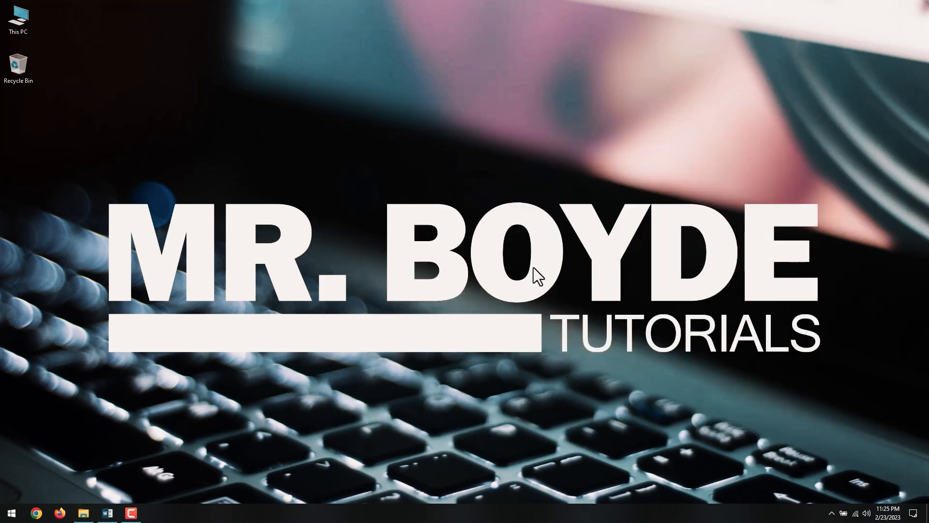
# - Load the MenuBar.ini skin of NR_Yosemite_Menu_Bar in the Rainmeter manager with its position at Normal, and close the manager
pyautogui.click(832, 513)
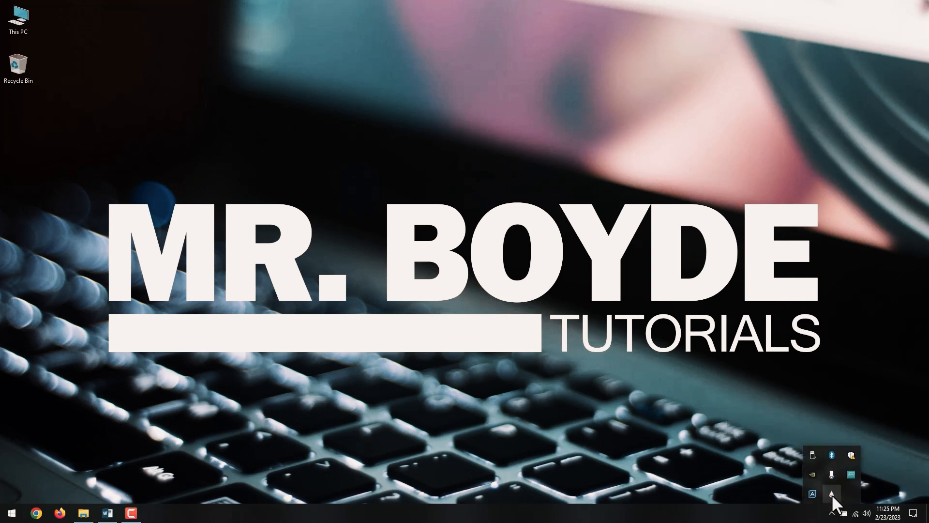
pyautogui.doubleClick(831, 494)
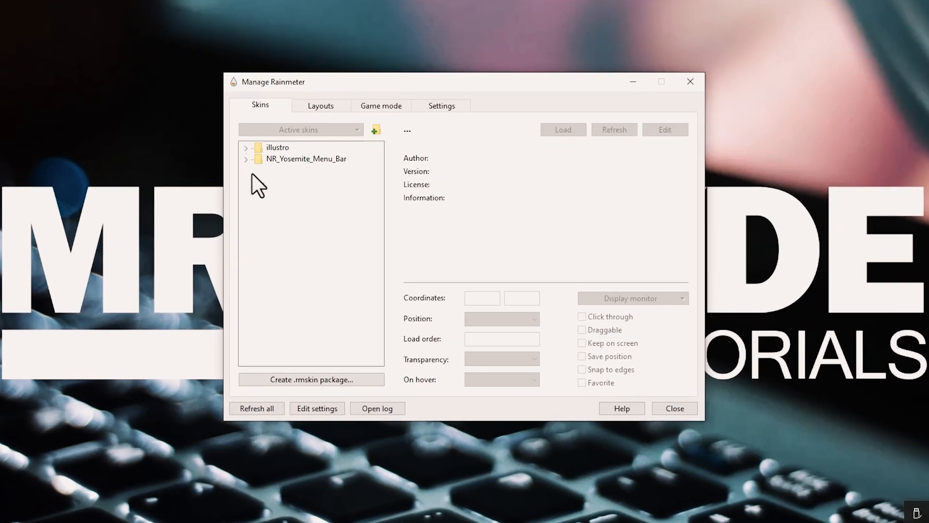
pyautogui.click(246, 160)
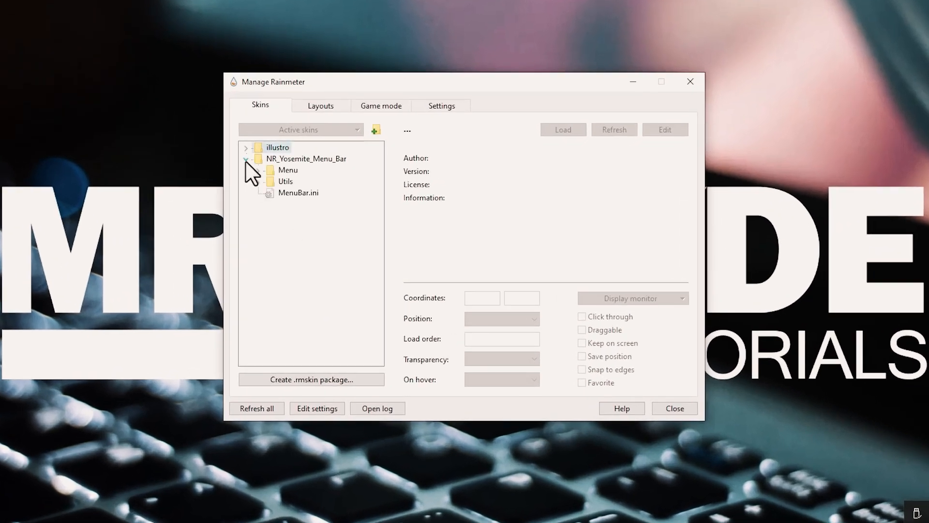
pyautogui.click(297, 192)
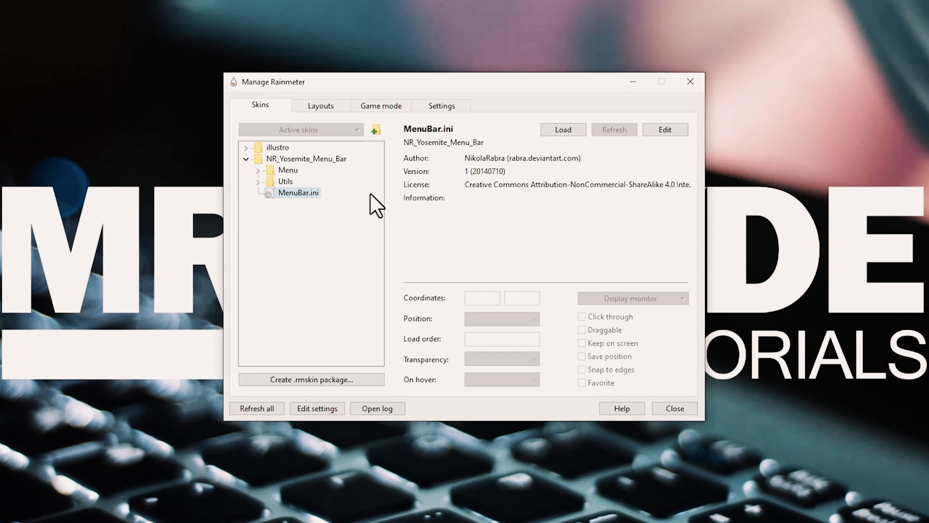
pyautogui.click(559, 131)
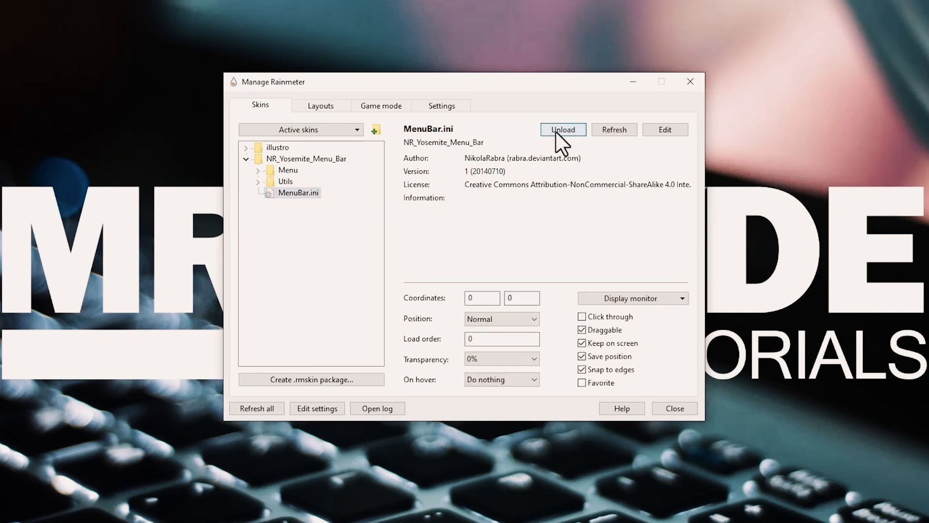
pyautogui.click(509, 319)
pyautogui.click(508, 321)
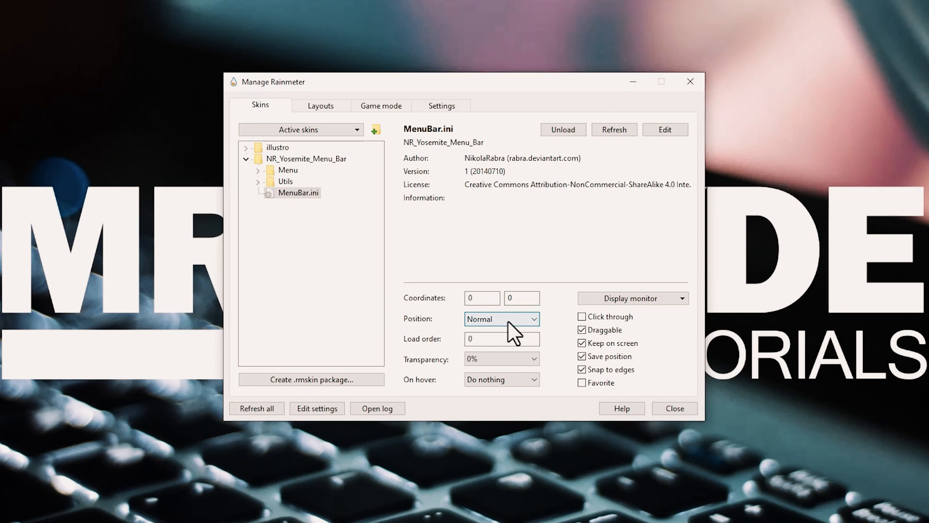
pyautogui.click(672, 409)
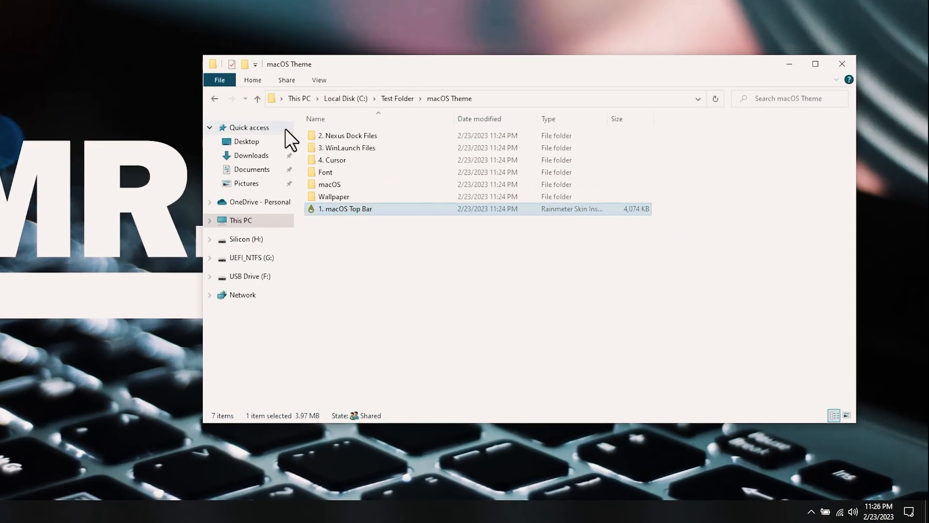
# - Copy the macOS folder from the extracted macOS Theme folder to the root of Local Disk (C:), granting administrator permission
pyautogui.click(363, 164)
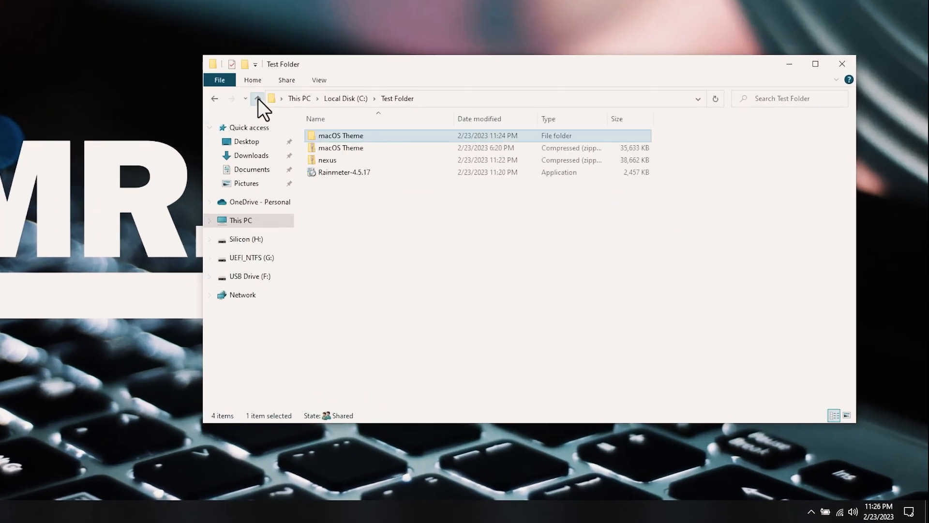
pyautogui.doubleClick(340, 137)
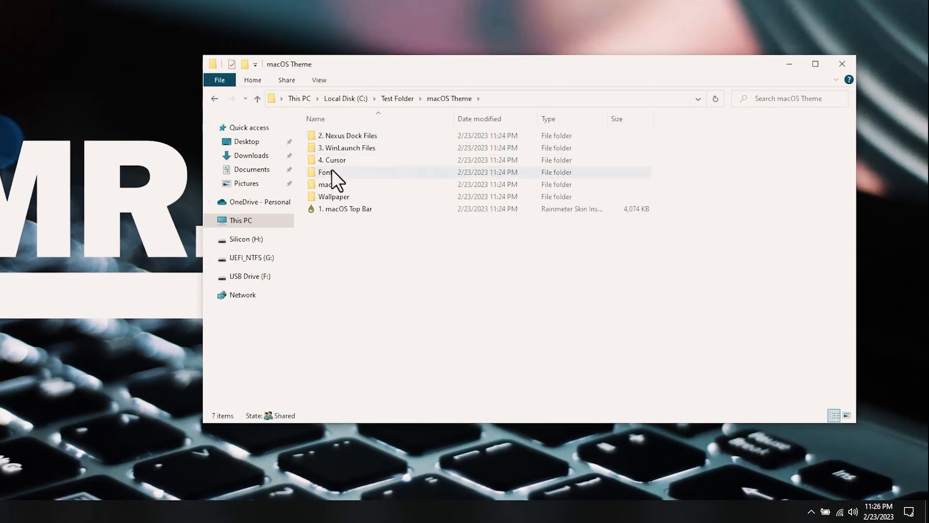
pyautogui.rightClick(330, 183)
pyautogui.click(365, 377)
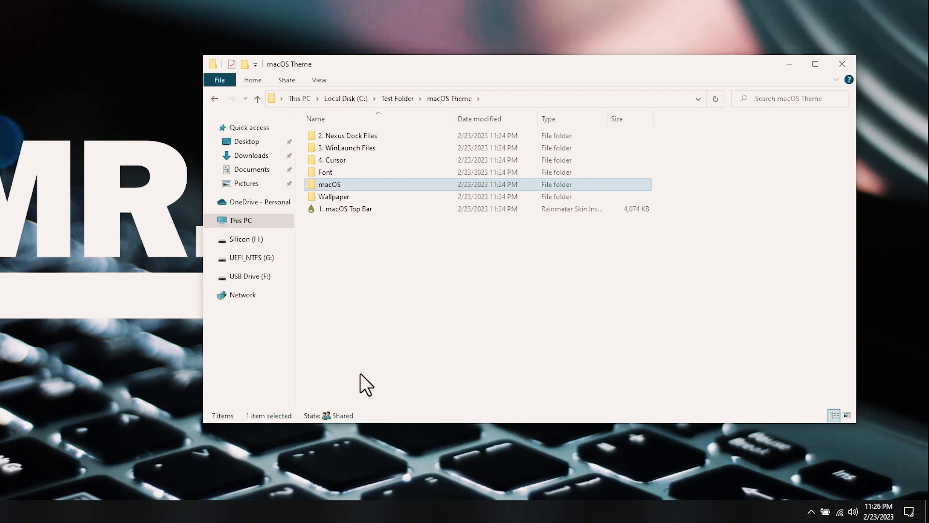
pyautogui.click(241, 221)
pyautogui.doubleClick(332, 166)
pyautogui.rightClick(372, 284)
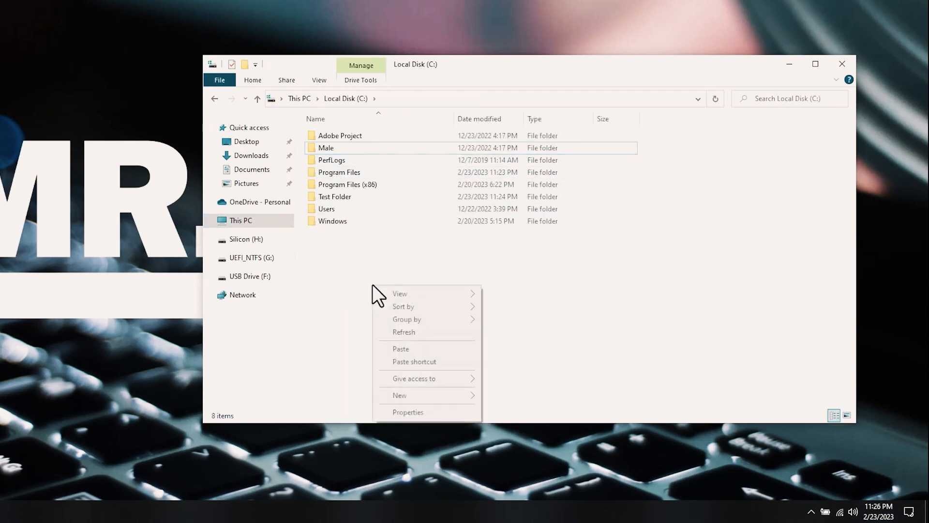
pyautogui.click(407, 348)
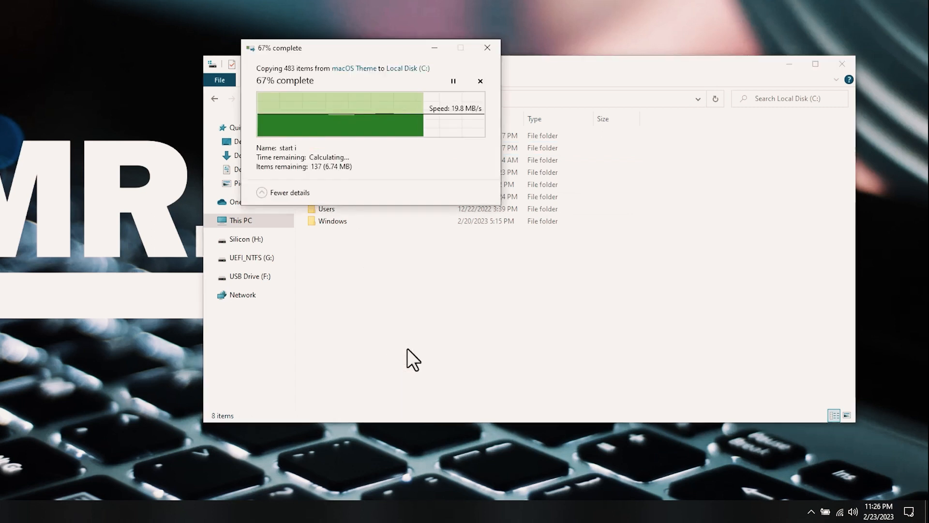
pyautogui.click(402, 344)
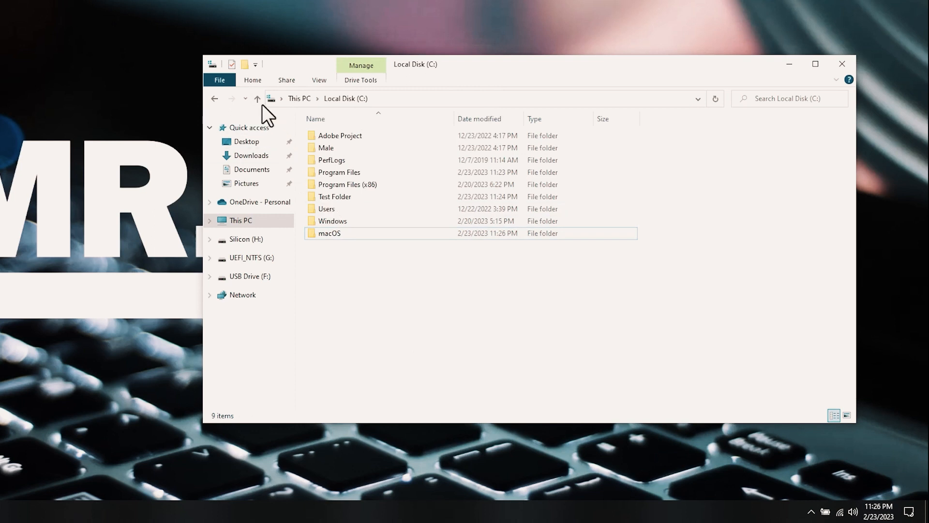
# - Extract the nexus archive in Test Folder to C:\Test Folder\nexus
pyautogui.doubleClick(339, 199)
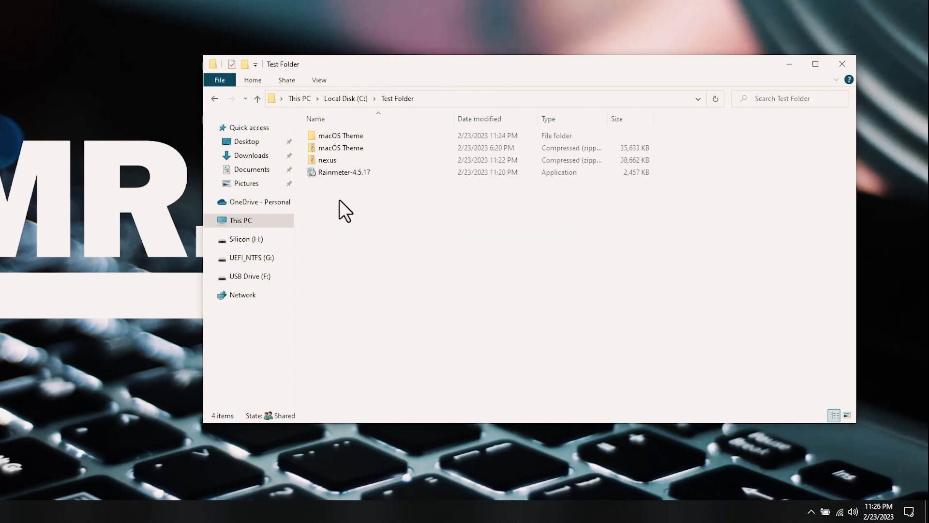
pyautogui.rightClick(331, 162)
pyautogui.click(367, 211)
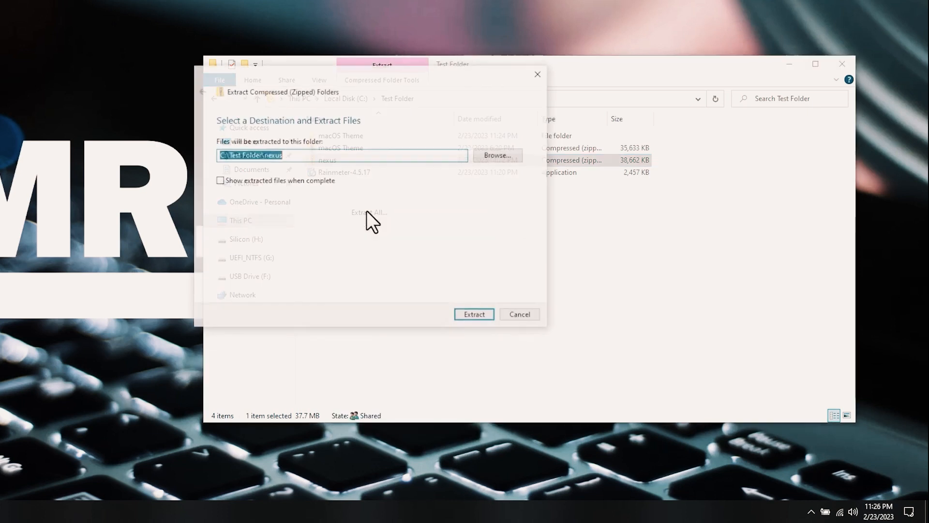
pyautogui.click(466, 315)
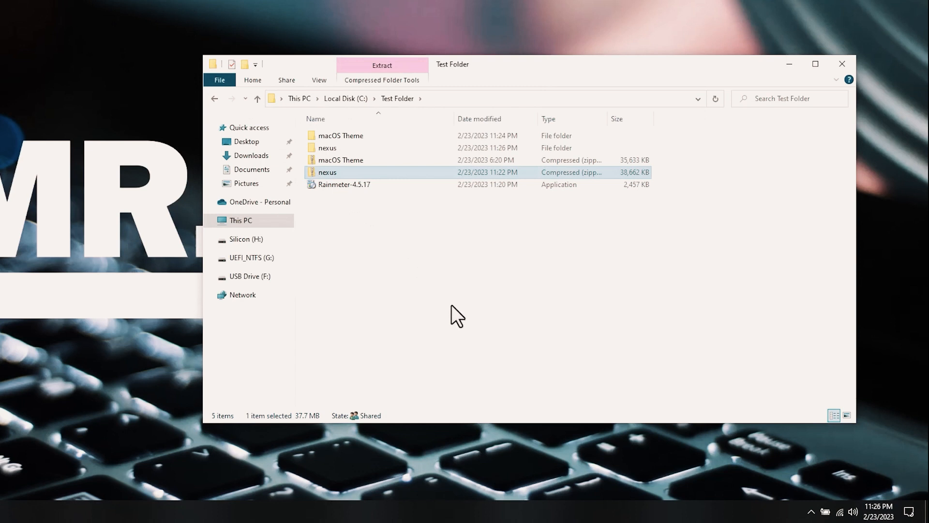
# - Install Nexus 22.7 from NexusSetup in the extracted nexus folder in English, accepting the license and default locations, and minimize the folder window
pyautogui.doubleClick(329, 152)
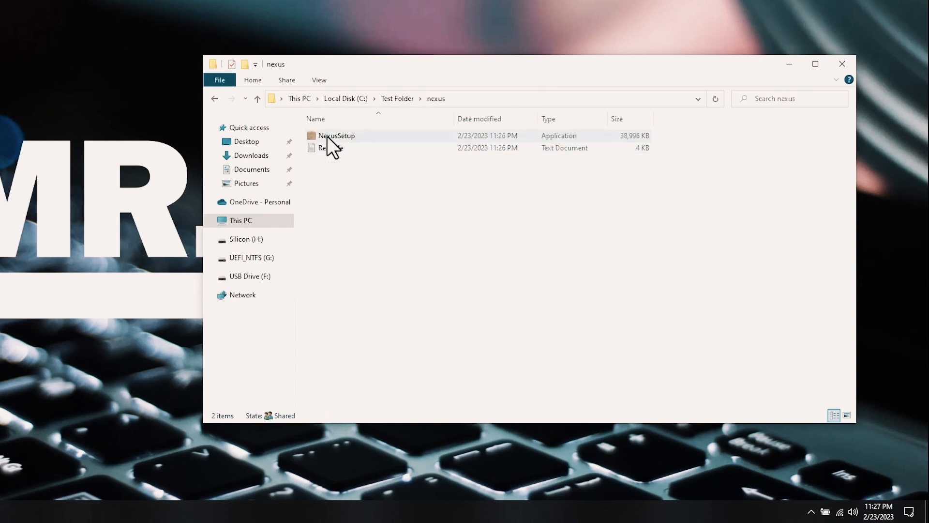
pyautogui.doubleClick(327, 136)
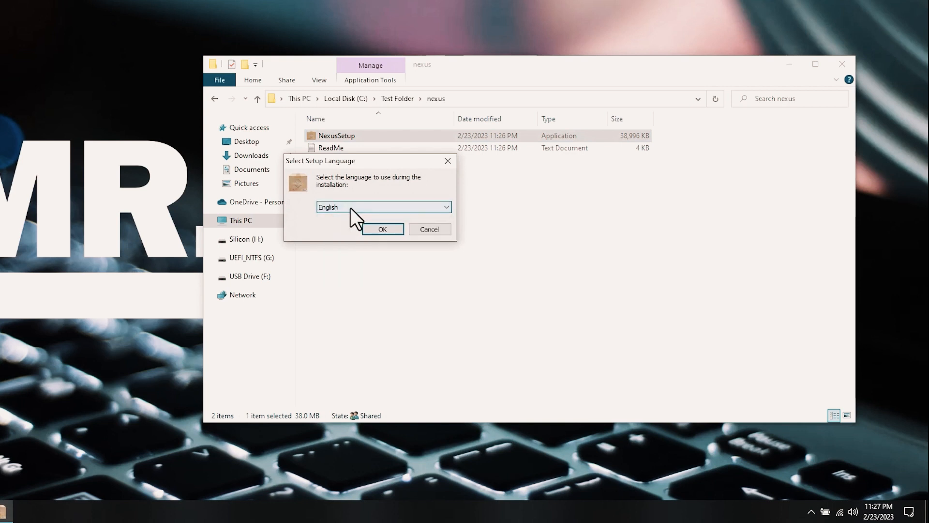
pyautogui.click(380, 230)
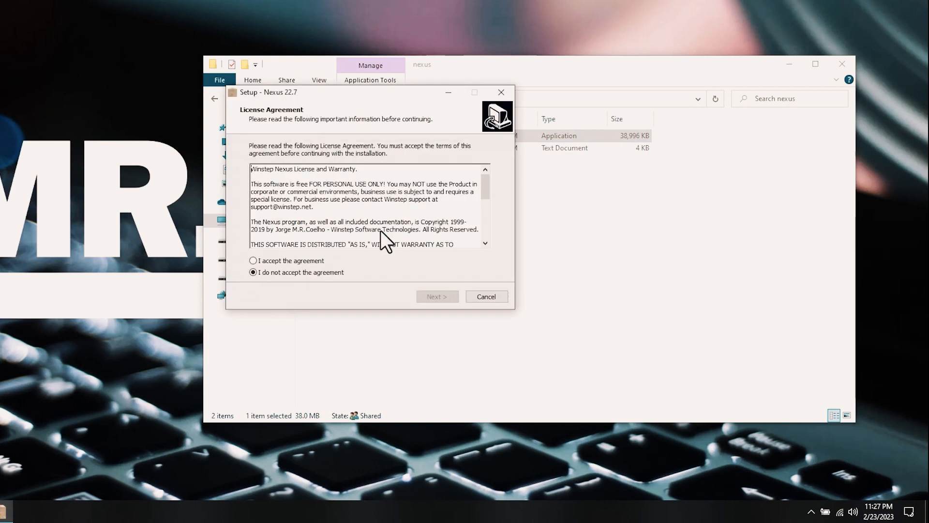
pyautogui.click(321, 258)
pyautogui.click(436, 298)
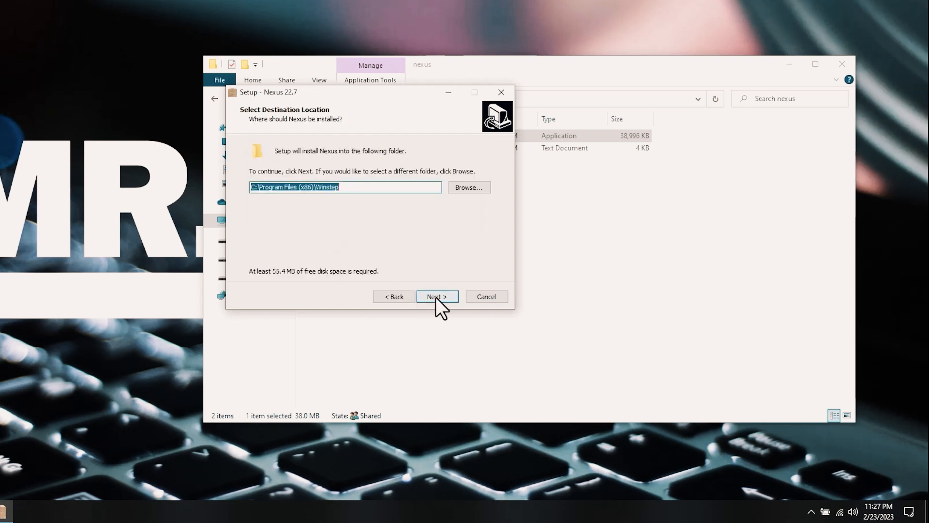
pyautogui.click(436, 297)
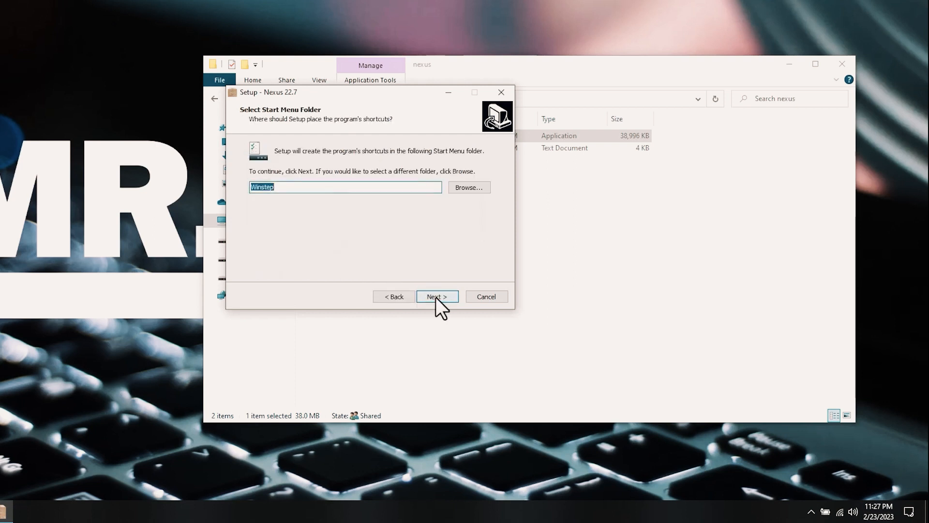
pyautogui.click(436, 297)
pyautogui.click(437, 297)
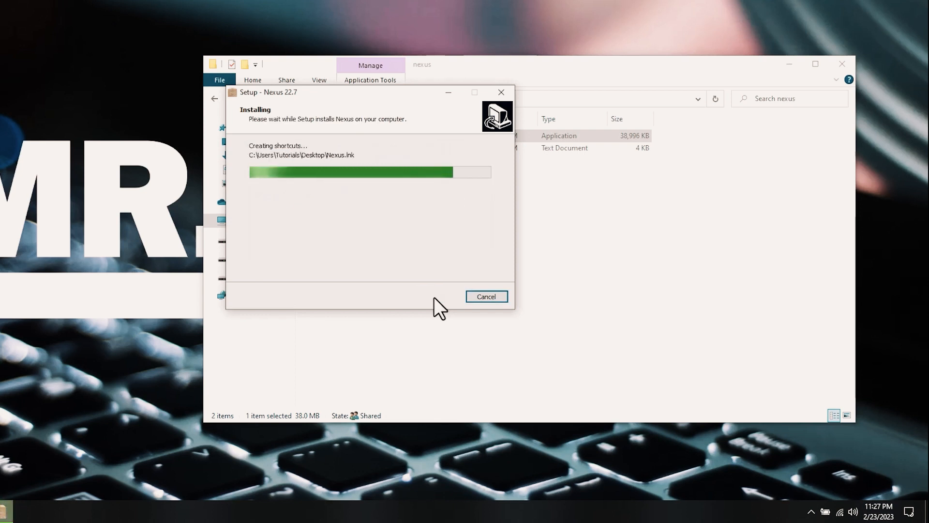
pyautogui.click(437, 296)
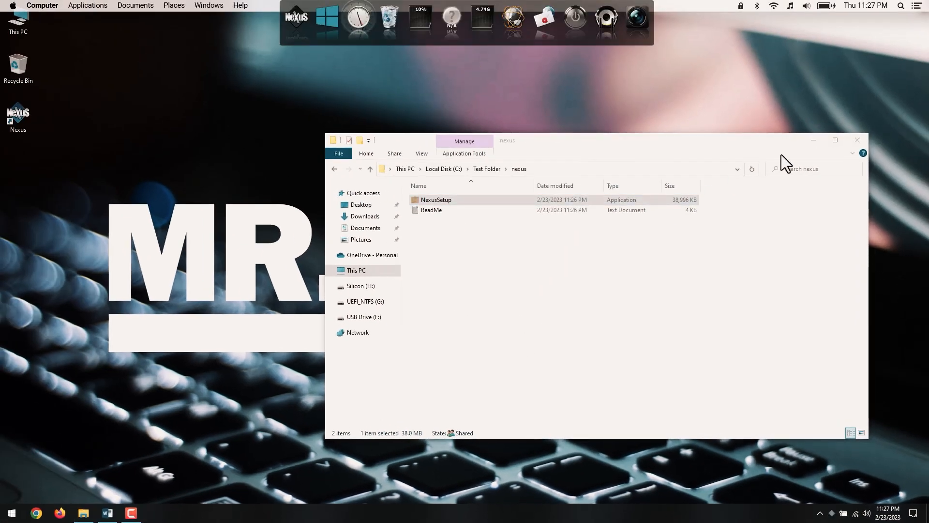
pyautogui.click(814, 140)
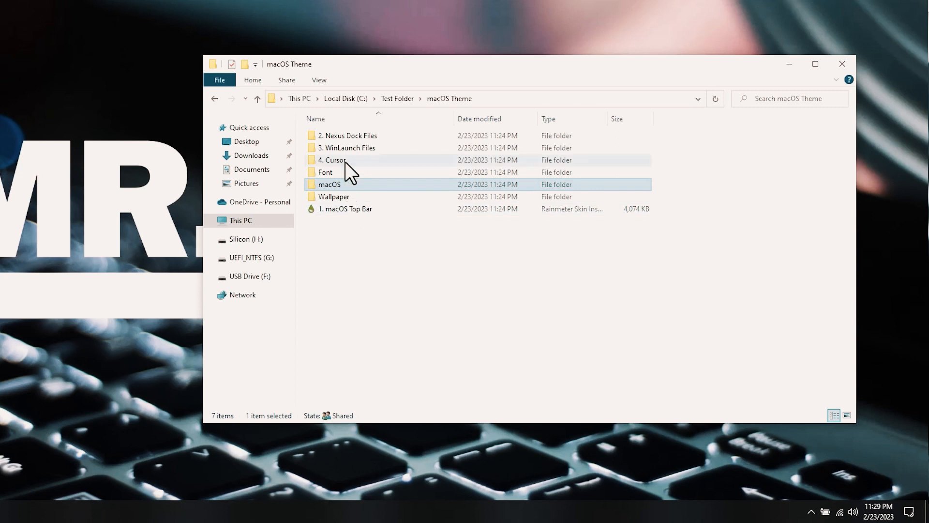
# - Copy the macOS Dock and macOS Dock Dark folders from 2. Nexus Dock Files into the Backgrounds folder of Winstep's NeXuS folder in Documents
pyautogui.doubleClick(341, 137)
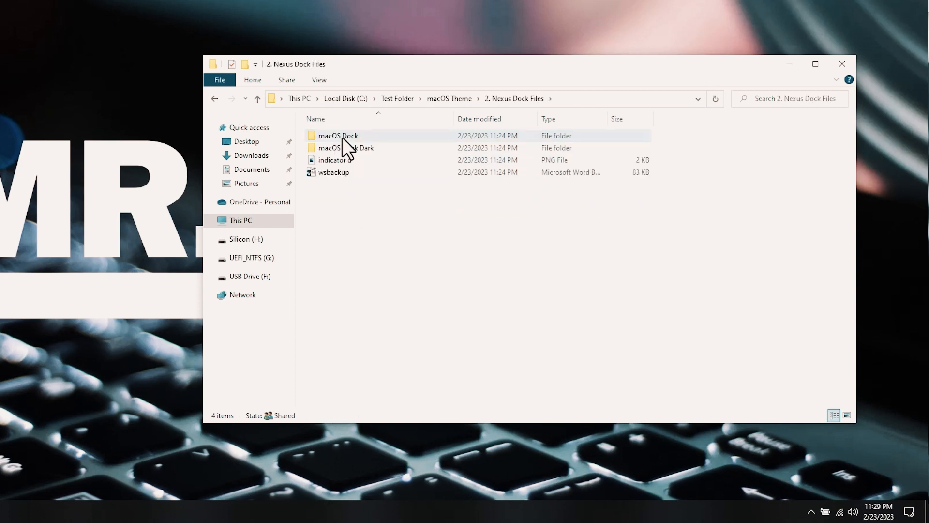
pyautogui.click(337, 137)
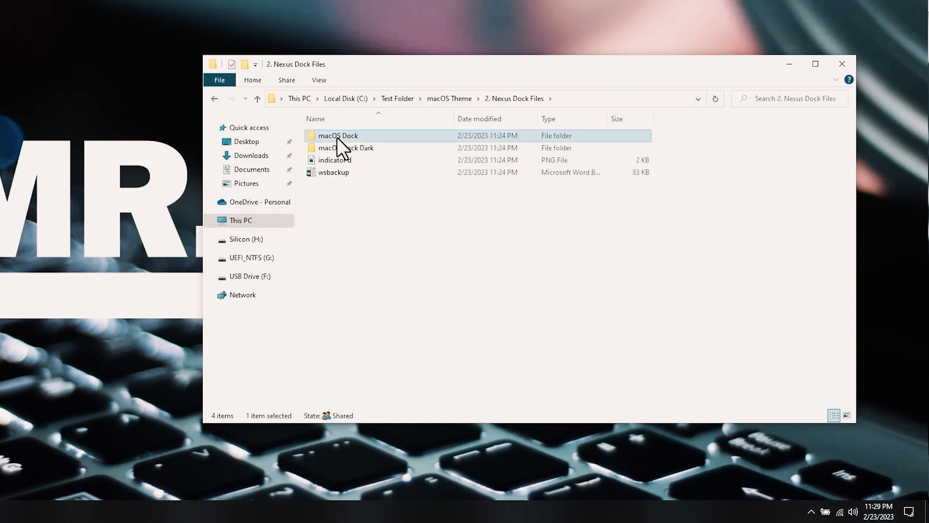
pyautogui.keyDown('ctrl'); pyautogui.click(341, 144); pyautogui.keyUp('ctrl')
pyautogui.rightClick(341, 144)
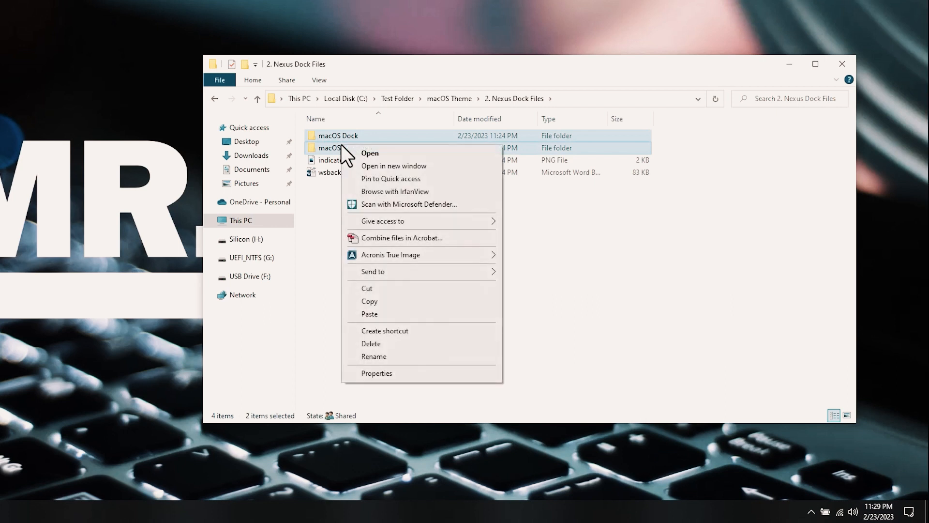
pyautogui.click(377, 301)
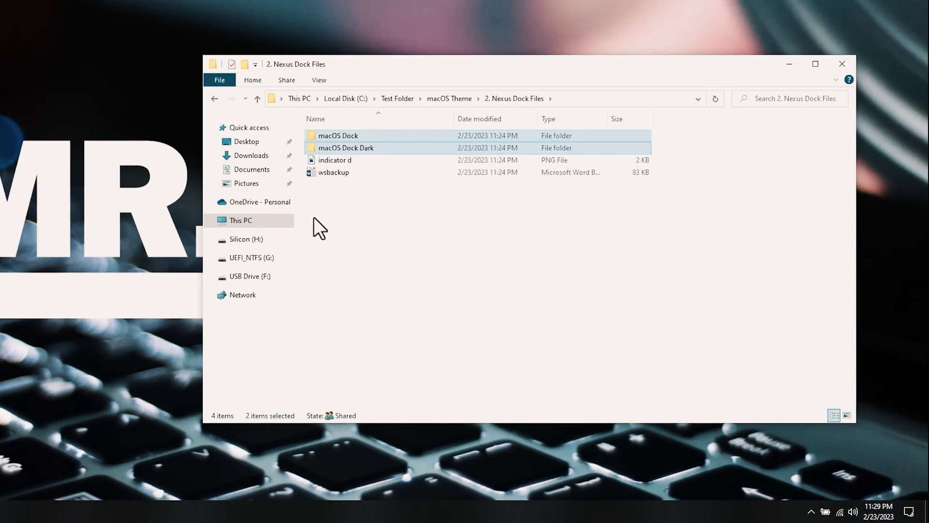
pyautogui.click(256, 170)
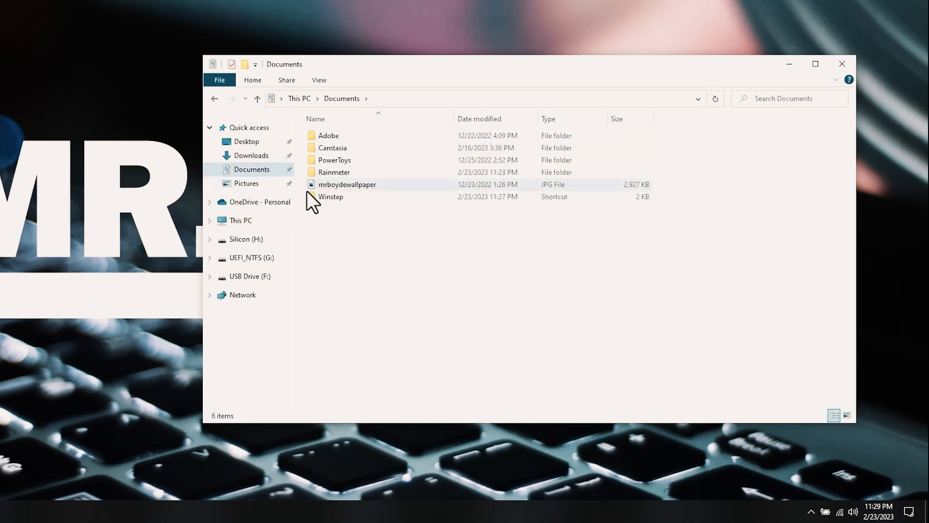
pyautogui.doubleClick(325, 198)
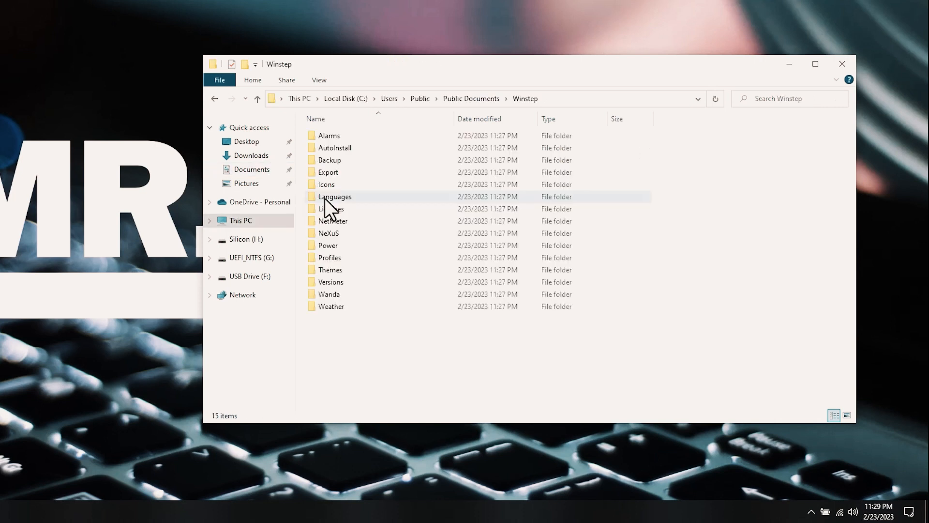
pyautogui.doubleClick(326, 235)
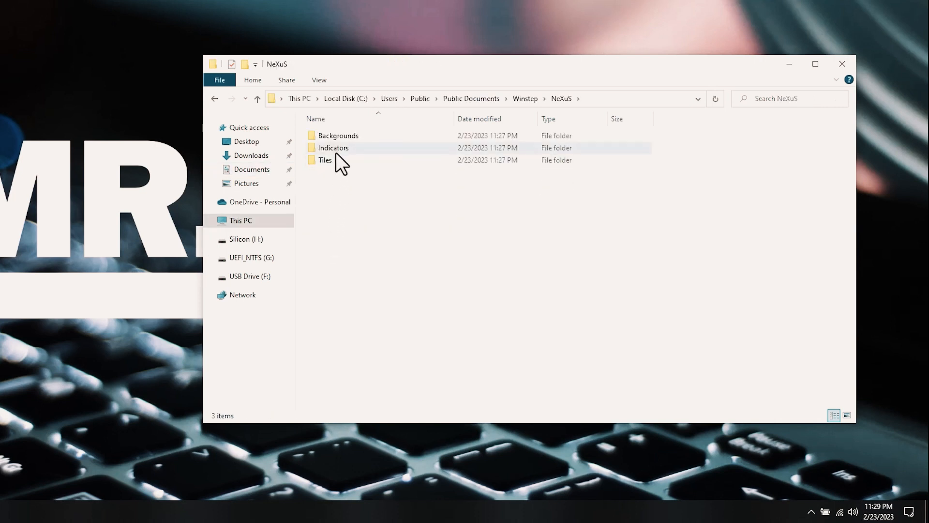
pyautogui.doubleClick(336, 137)
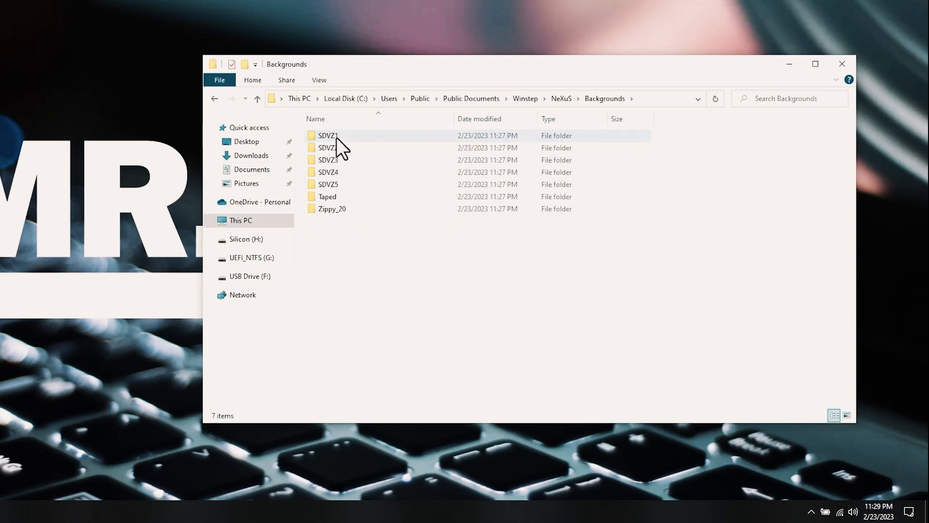
pyautogui.rightClick(341, 231)
pyautogui.click(370, 311)
pyautogui.click(371, 312)
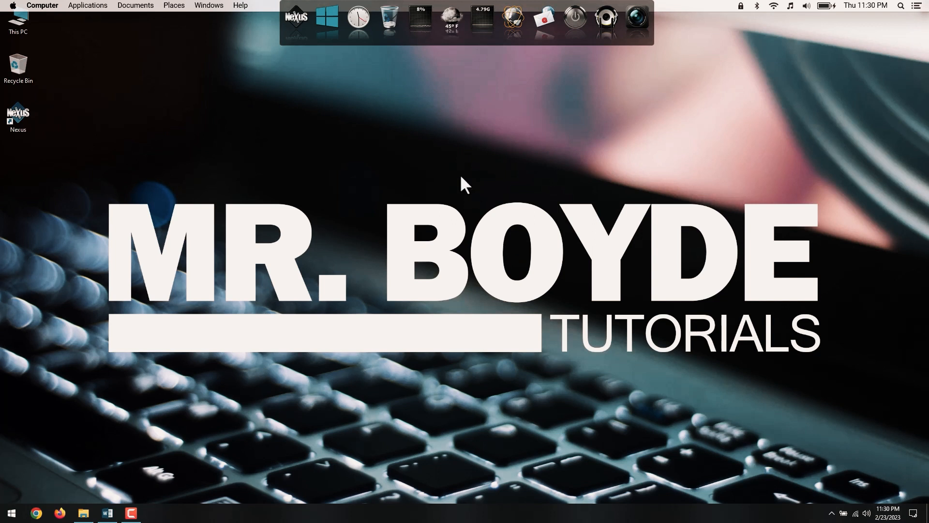
# - Restore the Nexus configuration from the wsbackup file in macOS Theme\2. Nexus Dock Files, then apply and close the Nexus preferences
pyautogui.click(300, 27)
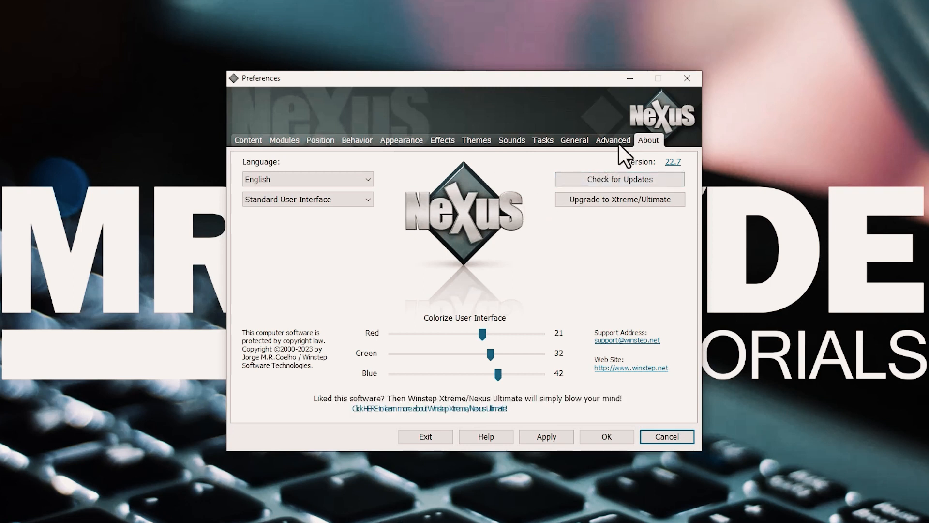
pyautogui.click(619, 143)
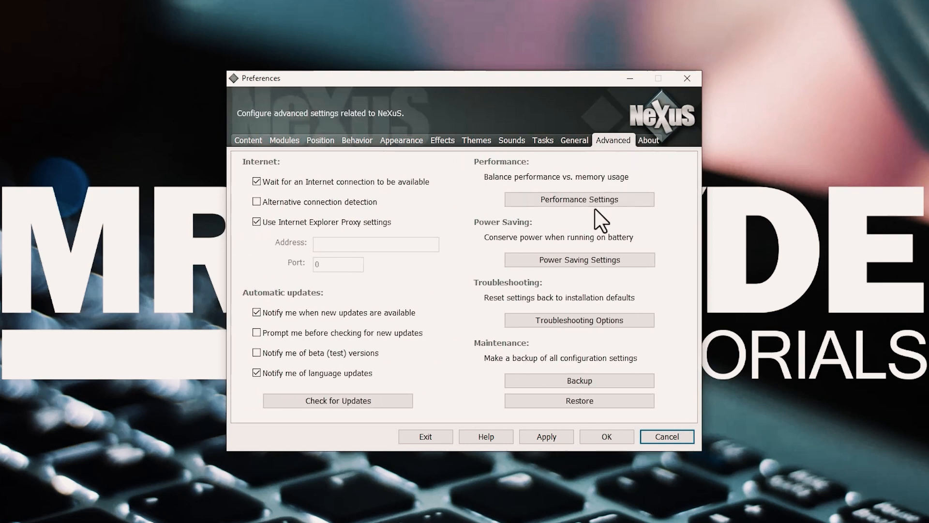
pyautogui.click(581, 401)
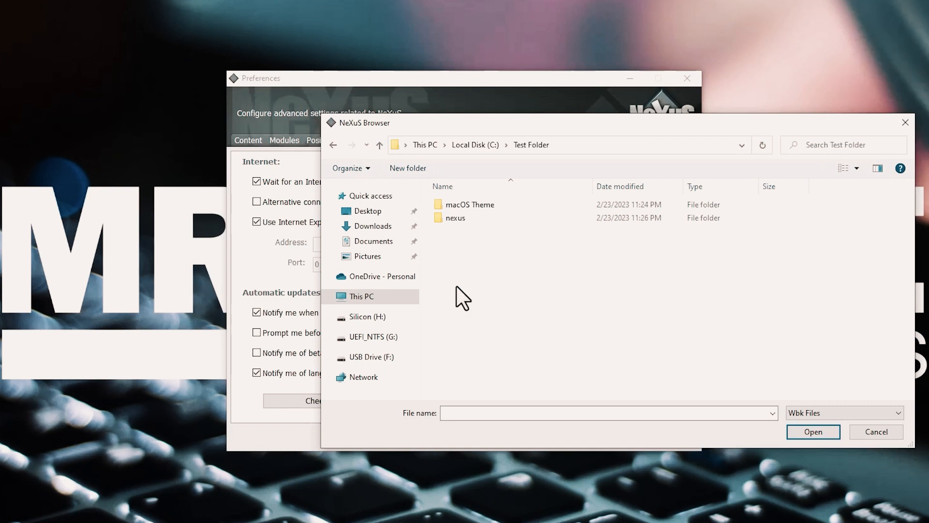
pyautogui.doubleClick(461, 209)
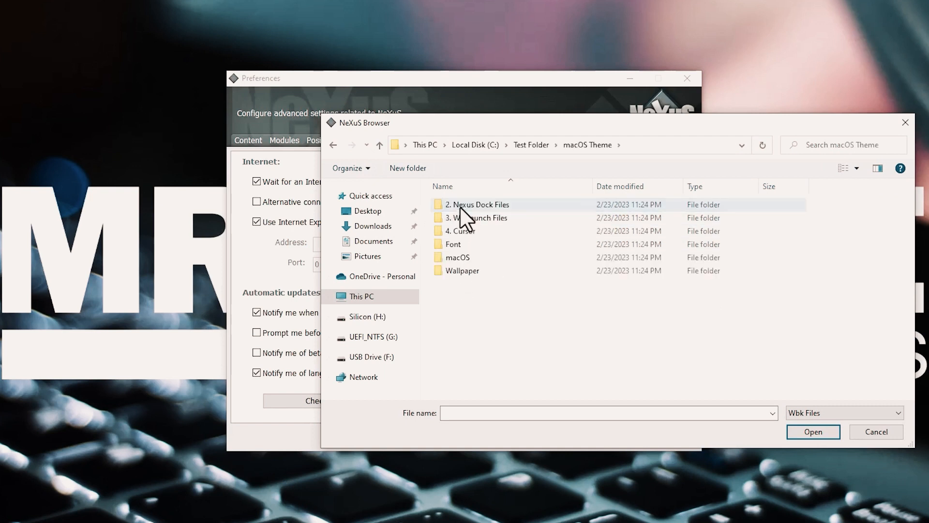
pyautogui.doubleClick(461, 205)
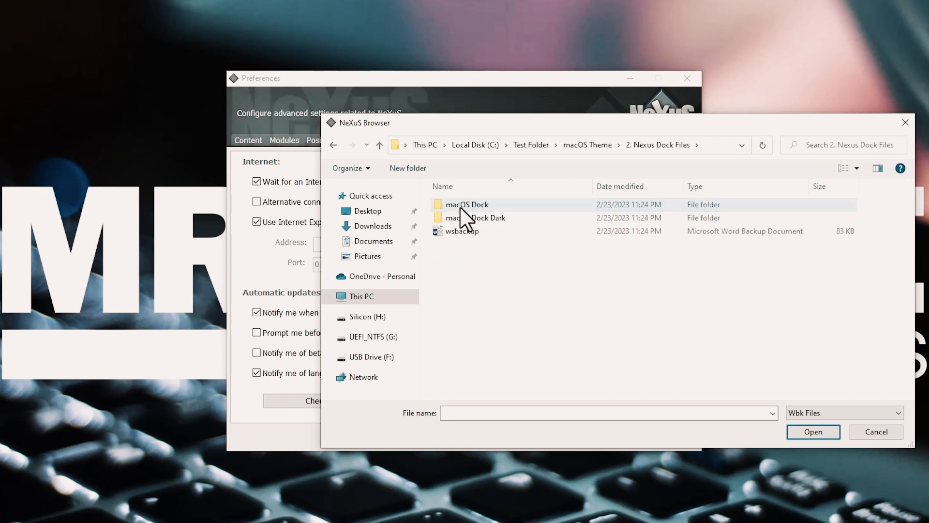
pyautogui.click(465, 233)
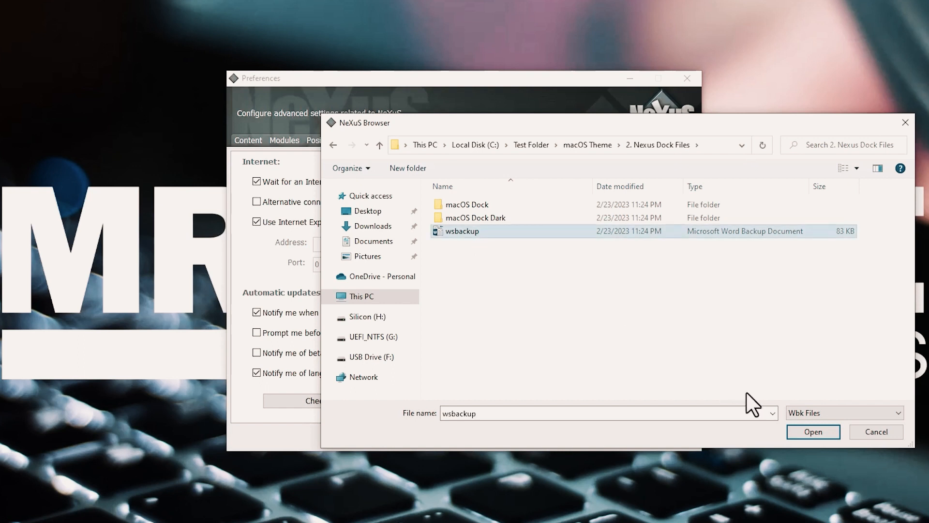
pyautogui.click(806, 432)
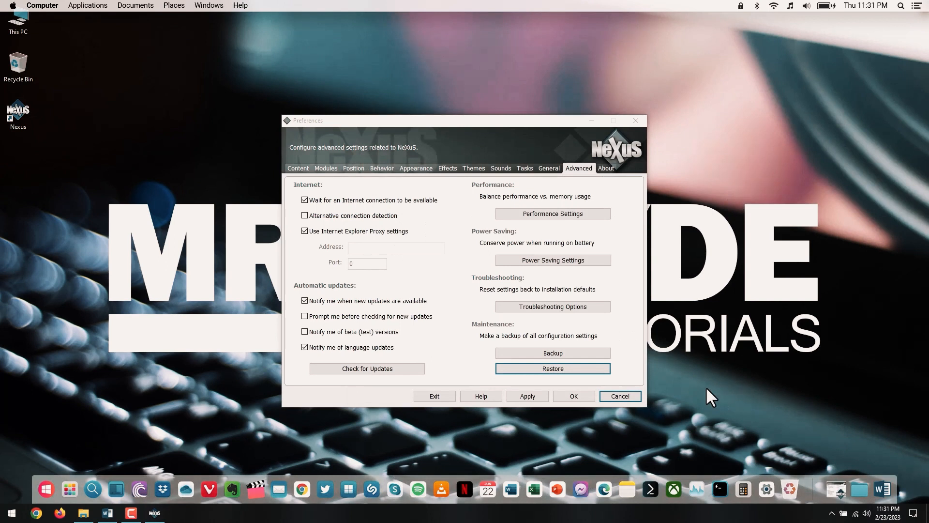
pyautogui.click(530, 396)
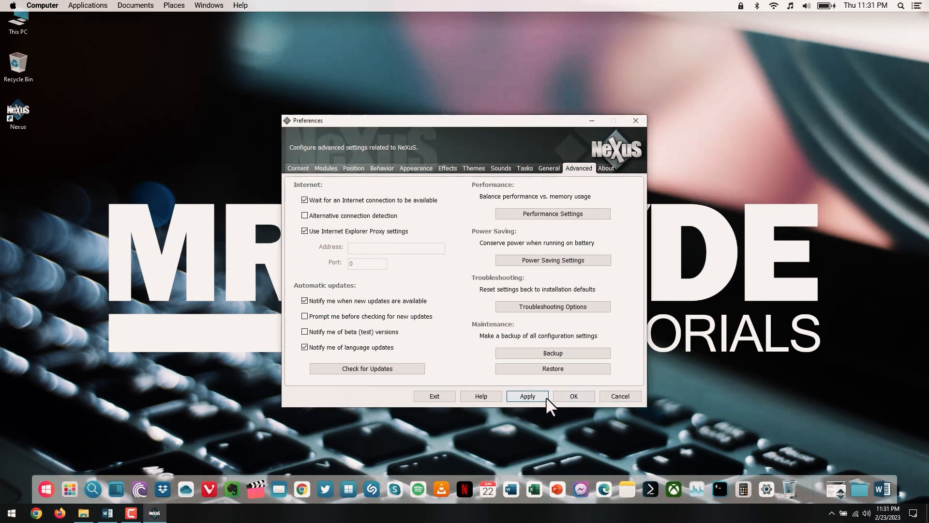
pyautogui.click(564, 396)
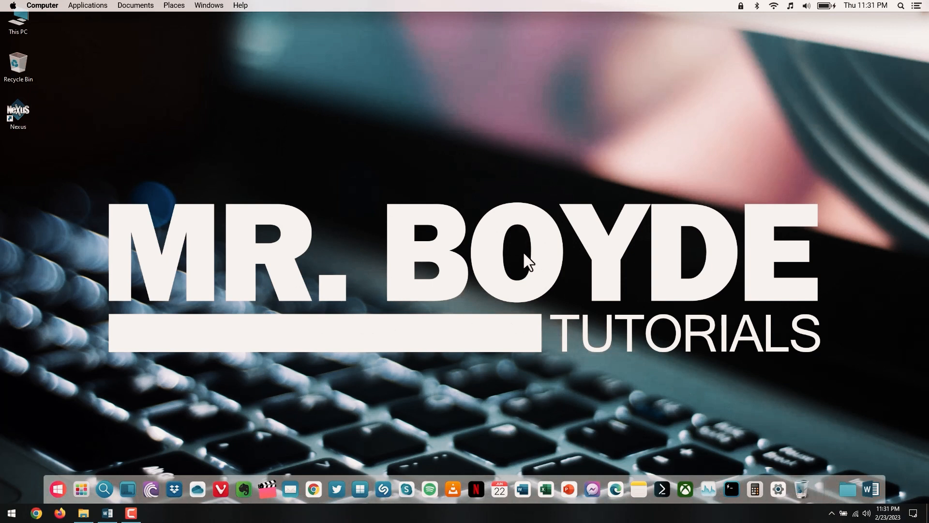
# - Turn on automatic hiding of the Windows taskbar in desktop mode and close the Settings window
pyautogui.rightClick(802, 520)
pyautogui.click(805, 507)
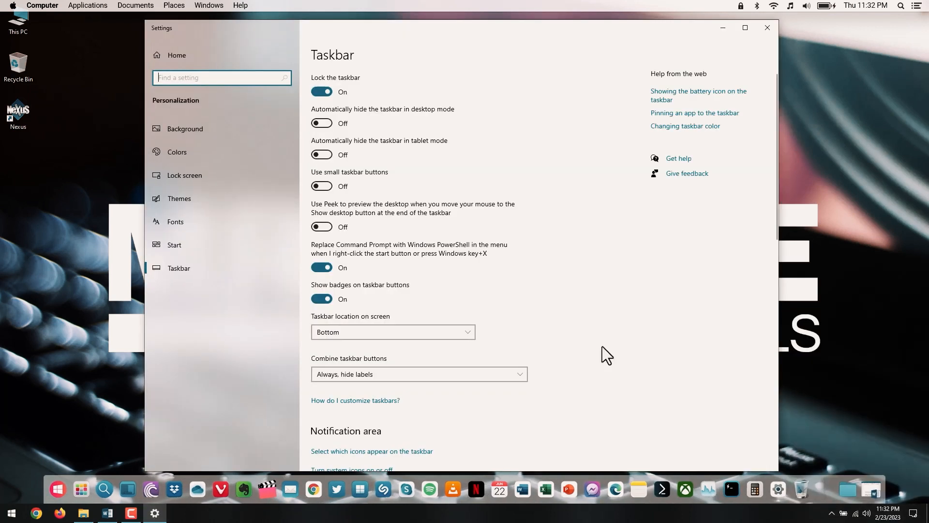
pyautogui.click(246, 272)
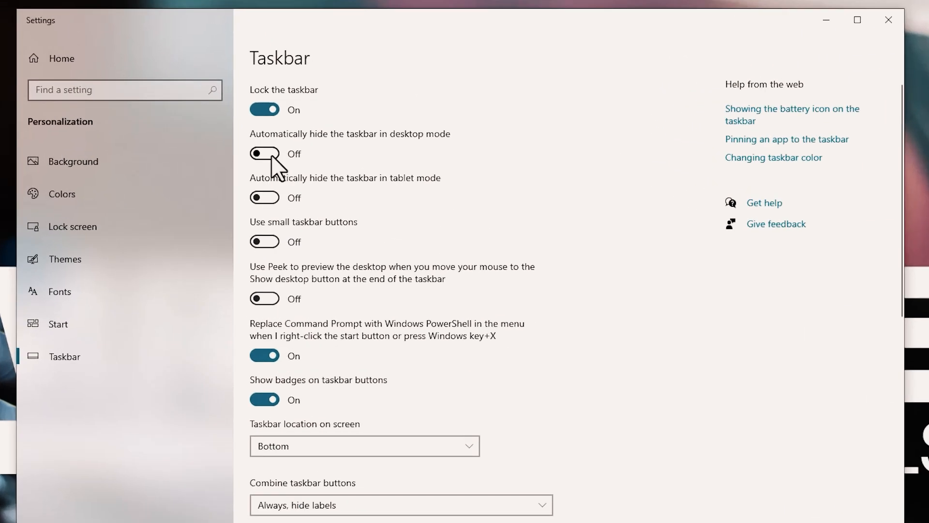
pyautogui.click(325, 124)
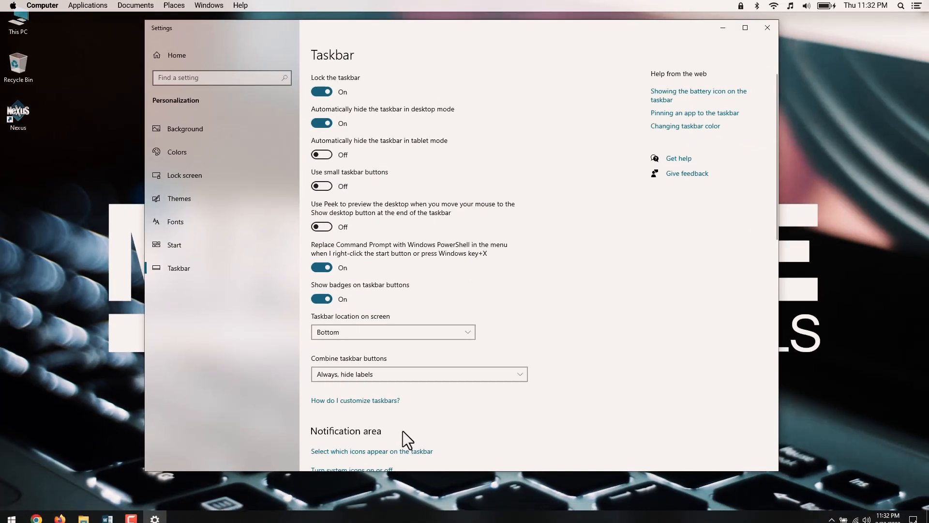
pyautogui.moveTo(413, 500)
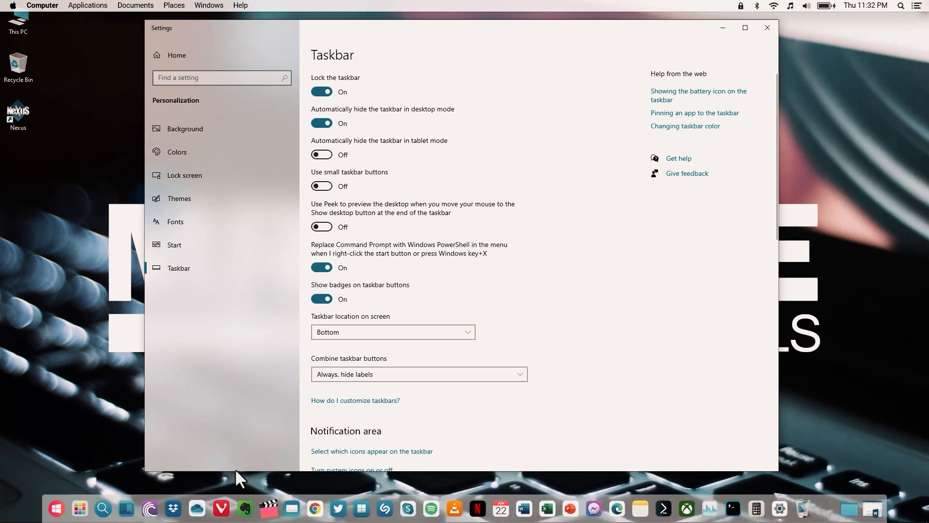
pyautogui.click(767, 29)
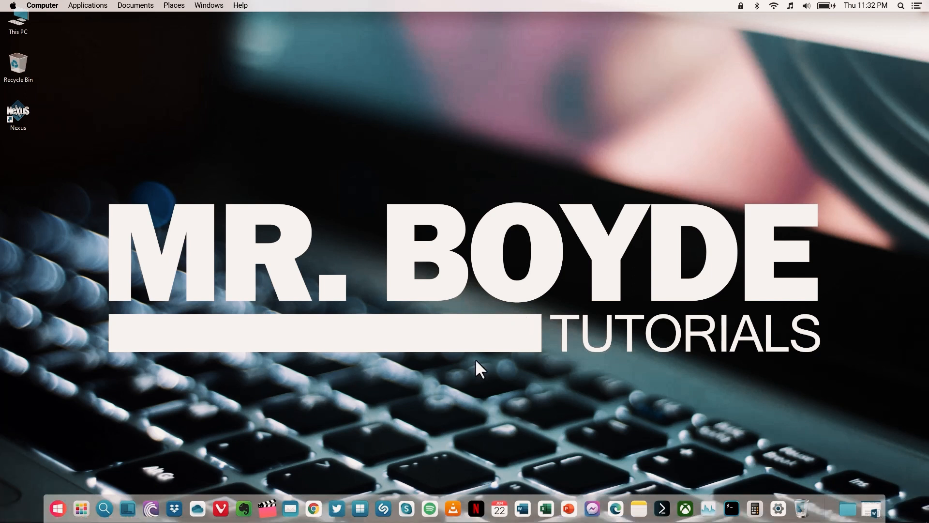
# - Switch to Chrome, download the WinLaunch installer from winlaunch.org, and show the downloaded file in its folder
pyautogui.click(313, 508)
pyautogui.click(334, 49)
pyautogui.write('winlaunch.org')
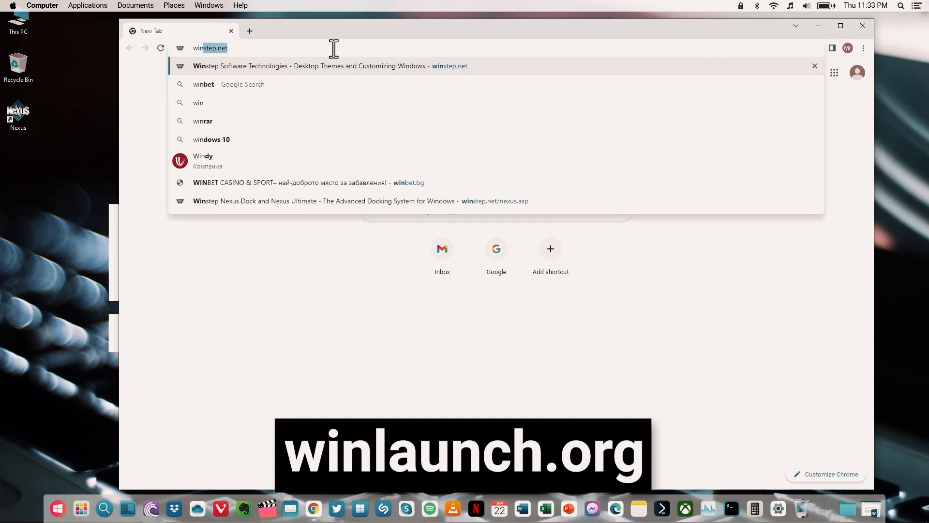
pyautogui.press('Return')
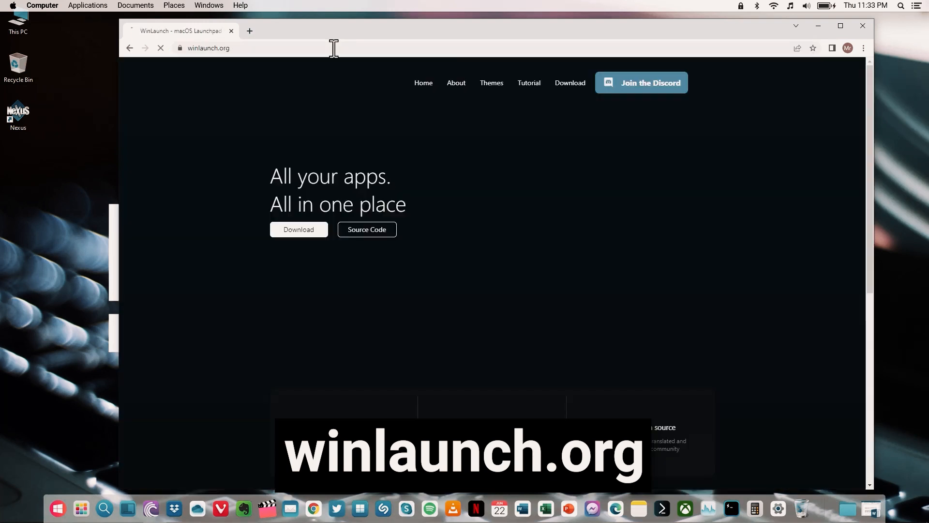
pyautogui.click(311, 244)
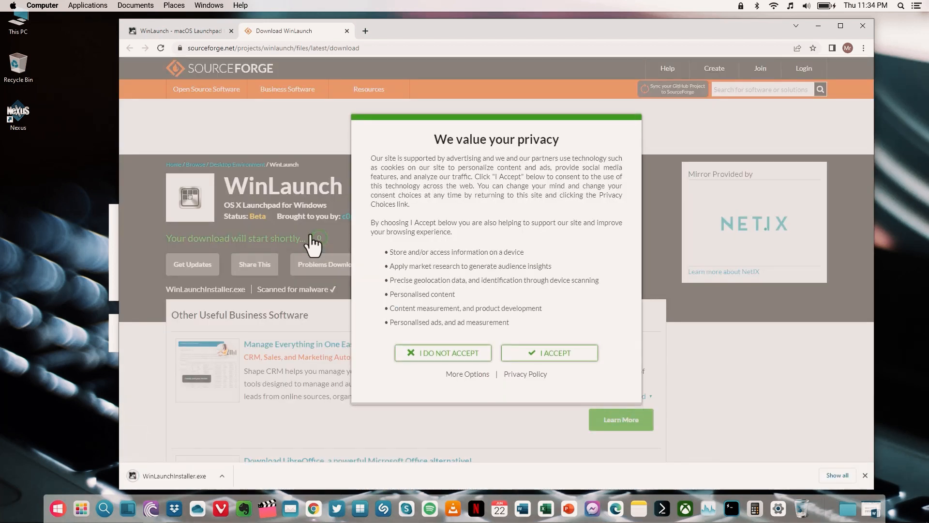
pyautogui.click(223, 474)
pyautogui.click(231, 443)
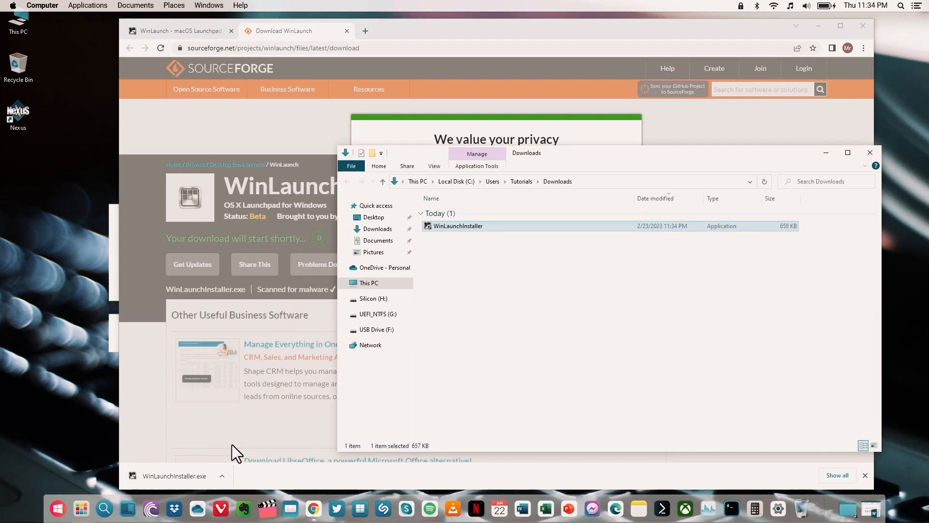
# - Close the browser, install WinLaunch from the downloaded WinLaunchInstaller, start it, and dismiss the launchpad overlay
pyautogui.click(866, 26)
pyautogui.moveTo(570, 161); pyautogui.dragTo(471, 129)
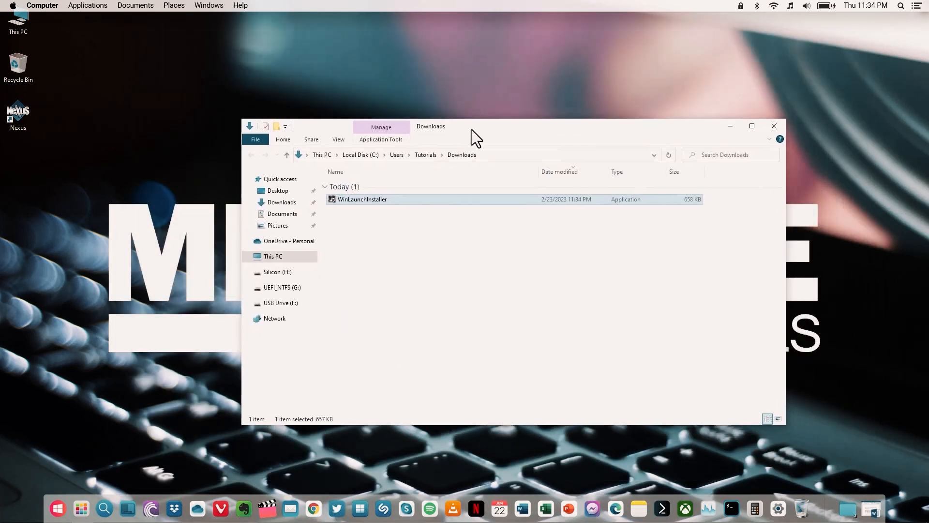
pyautogui.doubleClick(356, 199)
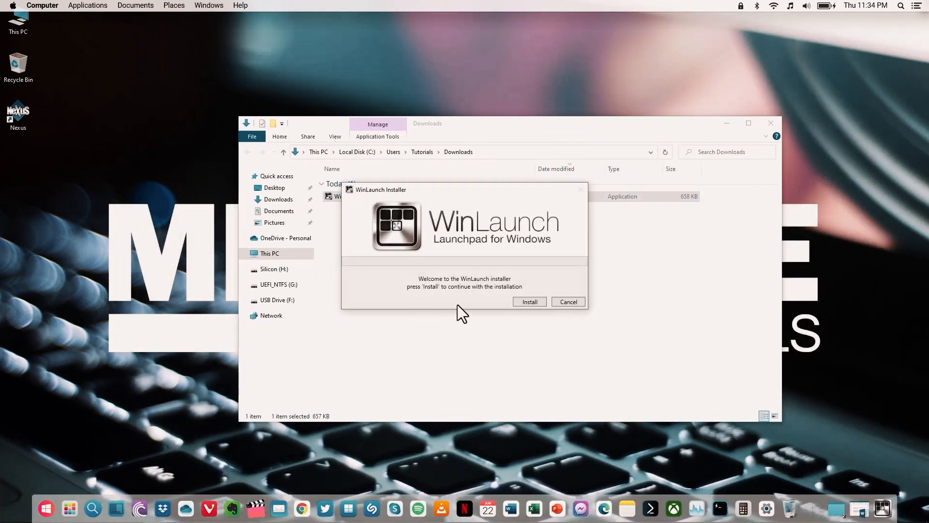
pyautogui.click(527, 303)
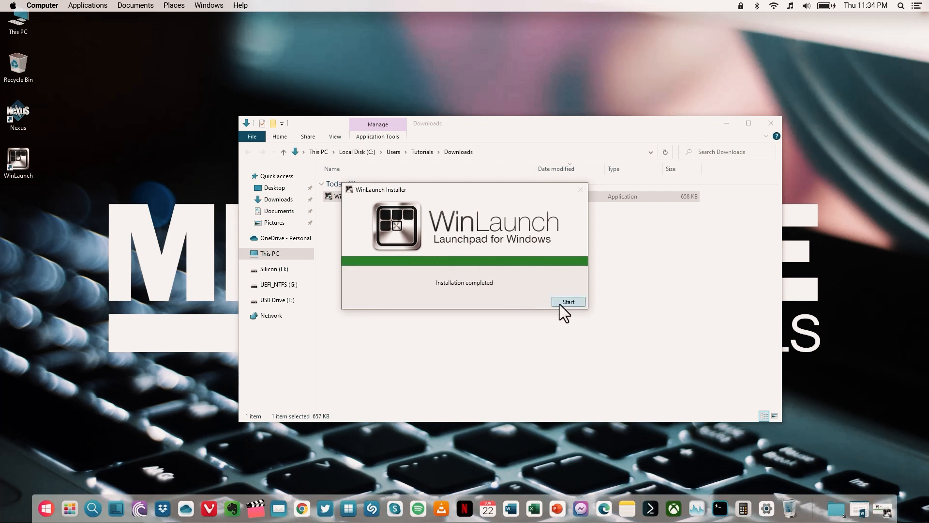
pyautogui.click(565, 304)
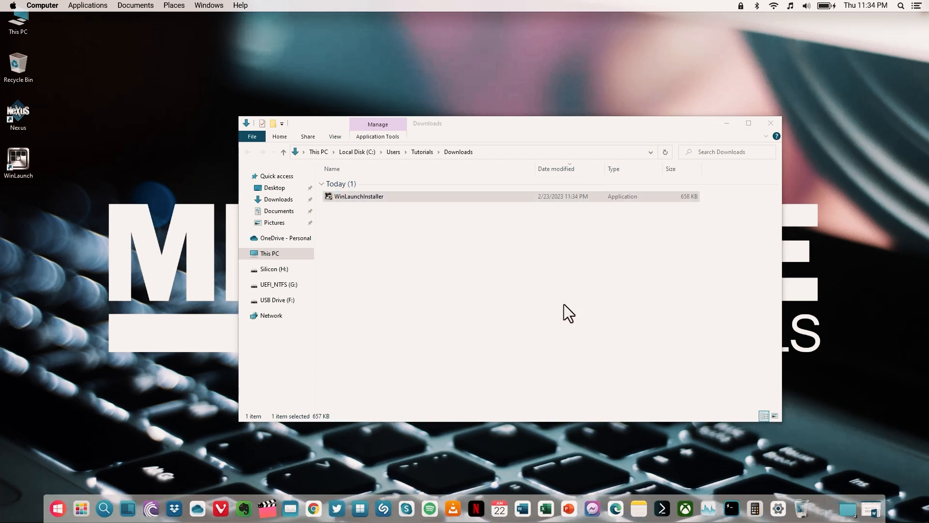
pyautogui.click(560, 140)
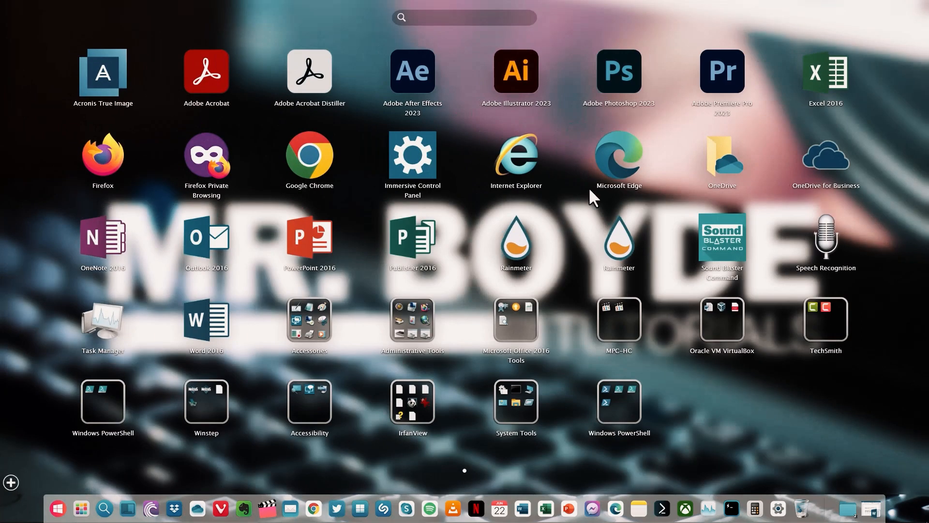
pyautogui.click(731, 444)
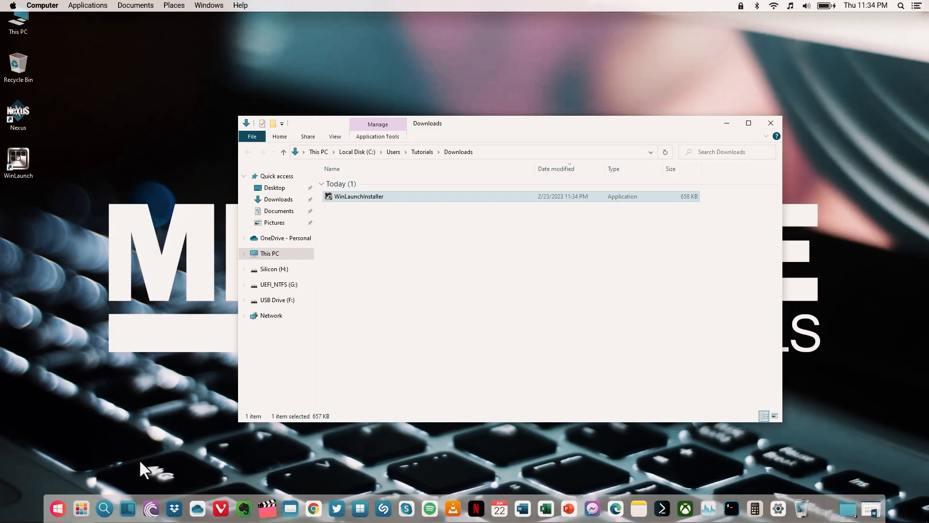
# - Remove the Launchpad item from the Nexus dock and put the desktop's WinLaunch shortcut in its place
pyautogui.rightClick(82, 505)
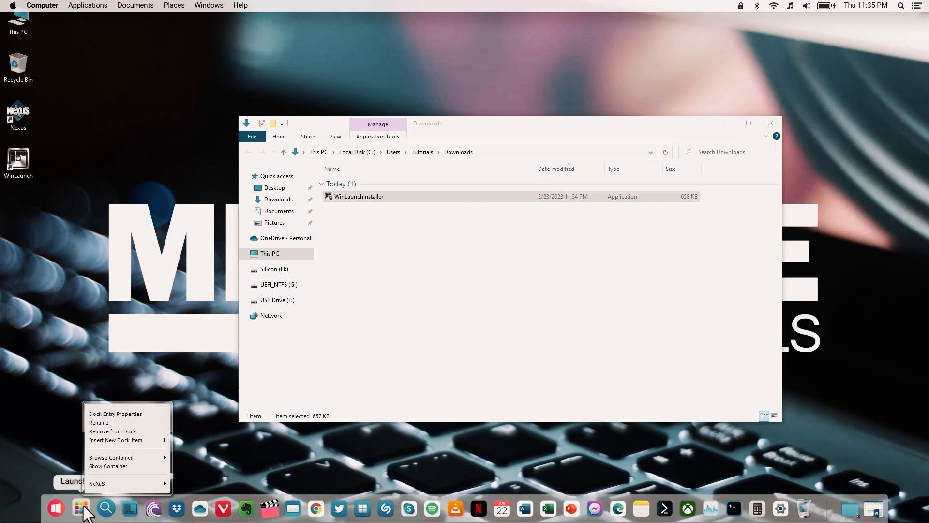
pyautogui.click(102, 432)
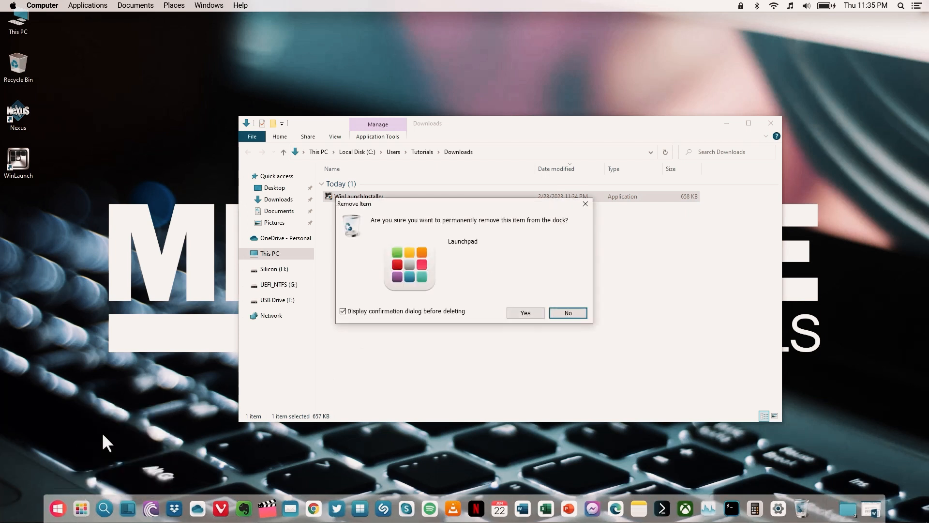
pyautogui.click(517, 313)
pyautogui.moveTo(24, 164); pyautogui.dragTo(89, 513)
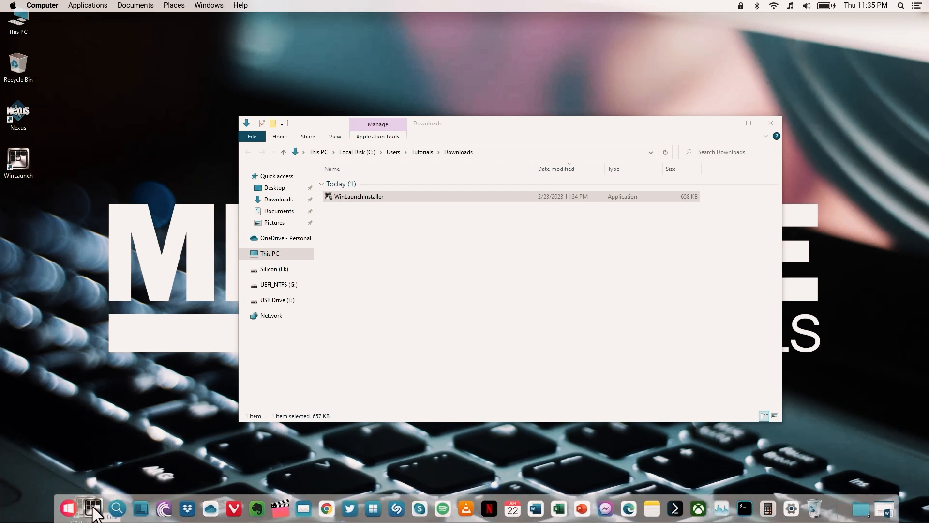
# - Open WinLaunch from the dock to check the launchpad, dismiss it, and close the Downloads window
pyautogui.click(81, 508)
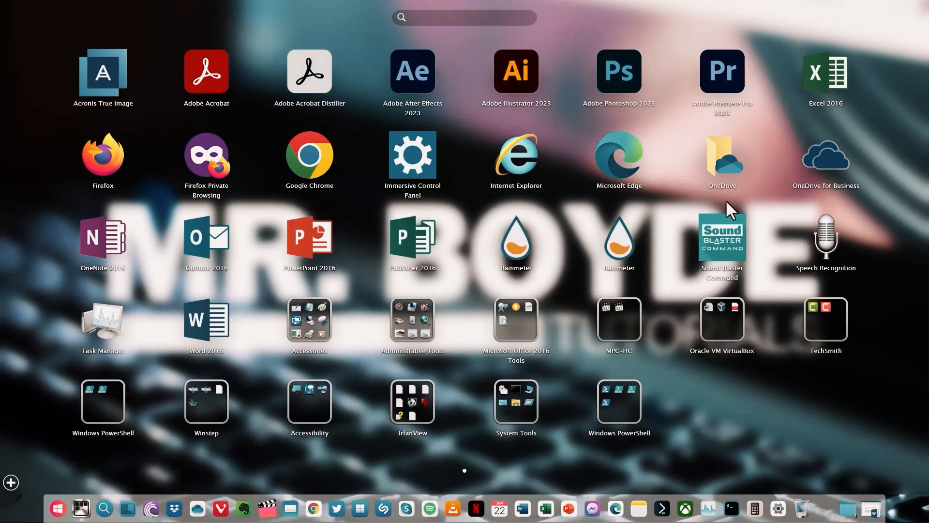
pyautogui.click(772, 403)
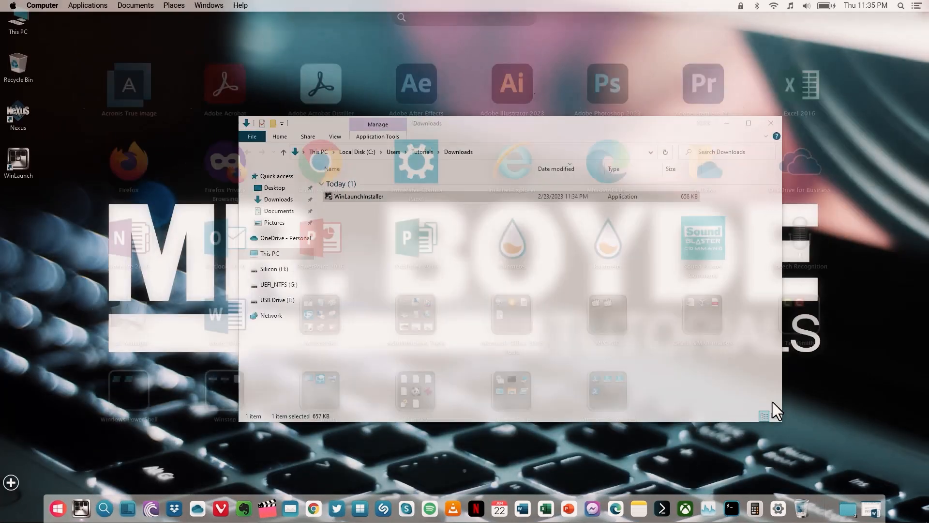
pyautogui.click(774, 123)
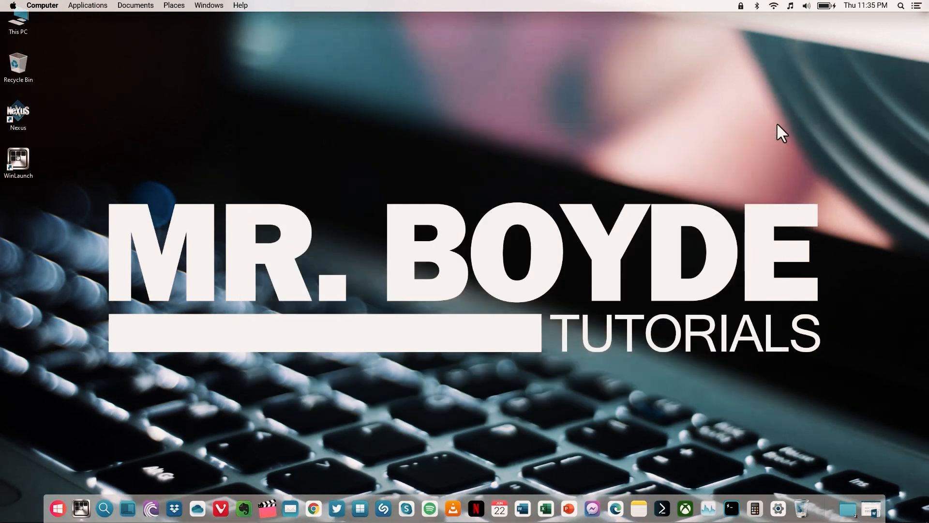
# - Open Apps & features in Windows Settings and look up the Nexus, WinLaunch and Rainmeter entries in the installed apps list
pyautogui.press('super')
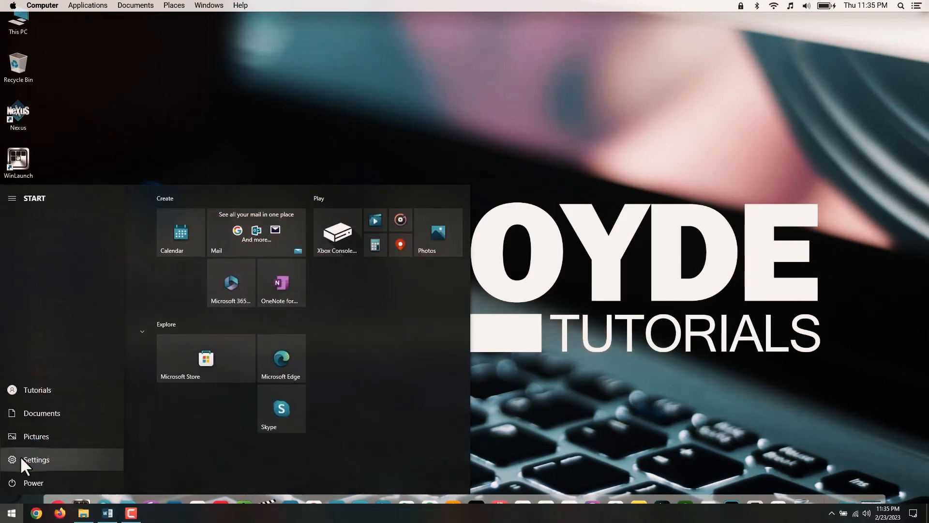
pyautogui.click(36, 458)
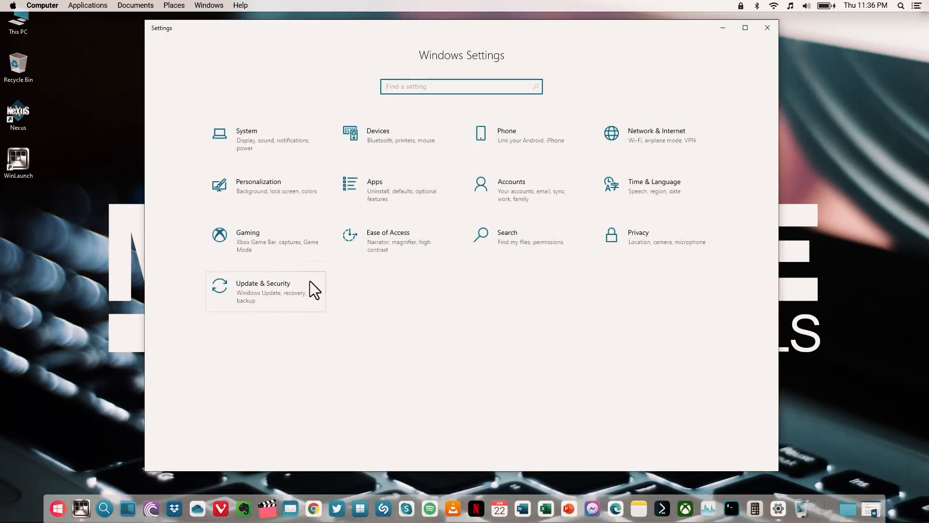
pyautogui.click(371, 191)
pyautogui.scroll(-5, 452, 314)
pyautogui.scroll(2, 452, 315)
pyautogui.scroll(-15, 452, 314)
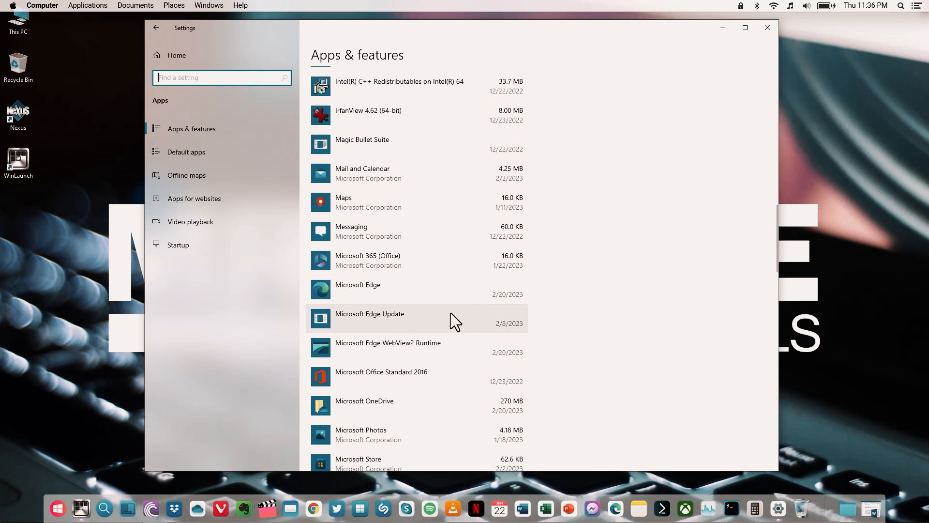
pyautogui.scroll(-10, 429, 307)
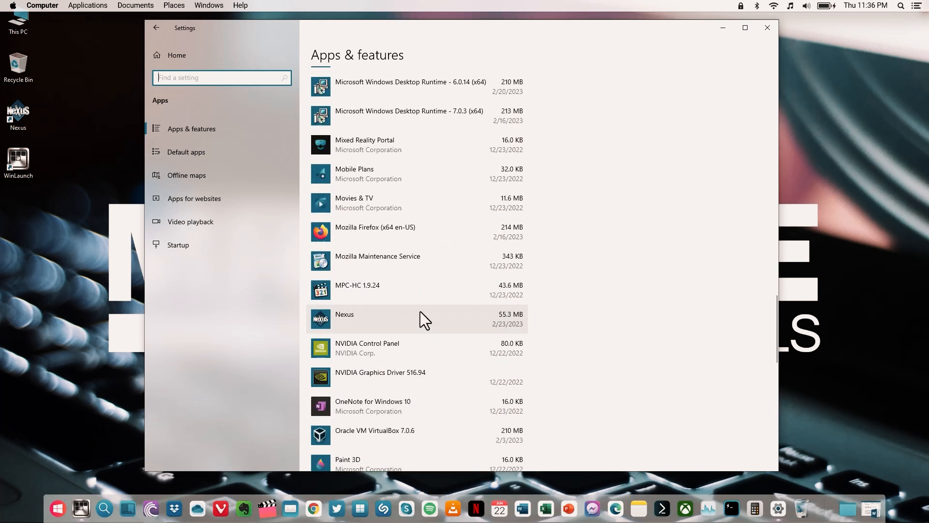
pyautogui.click(419, 312)
pyautogui.scroll(-10, 420, 312)
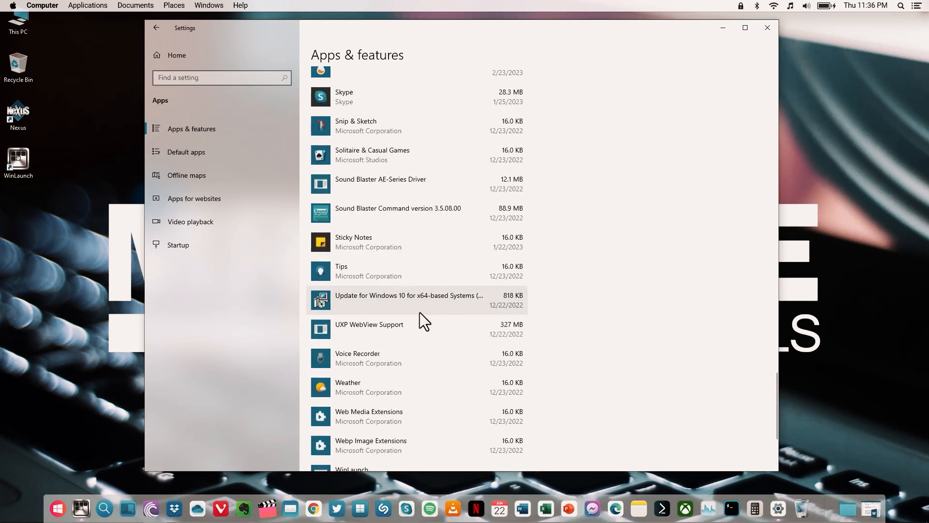
pyautogui.scroll(-3, 420, 320)
pyautogui.click(390, 304)
pyautogui.scroll(10, 387, 293)
pyautogui.click(372, 218)
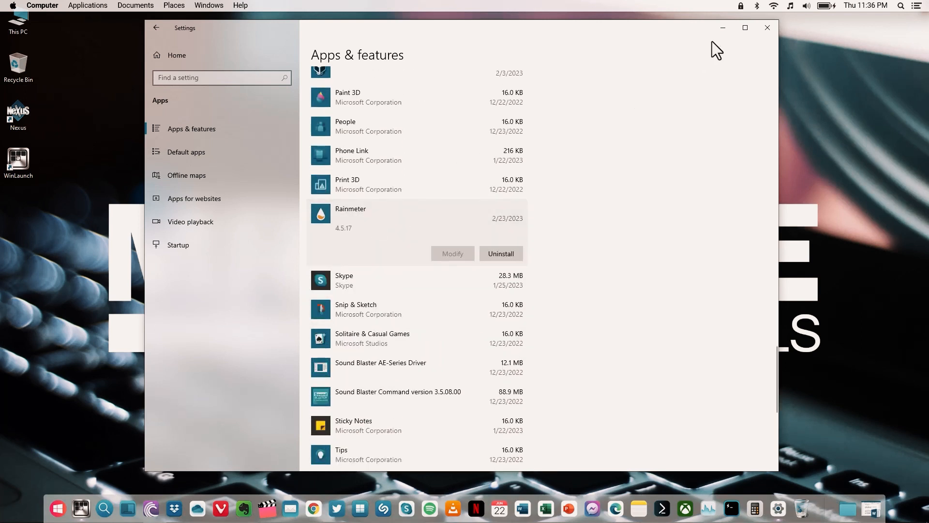
# - Exit the Rainmeter top bar and the Nexus dock so neither is running on the desktop
pyautogui.click(767, 27)
pyautogui.rightClick(613, 8)
pyautogui.click(633, 24)
pyautogui.rightClick(66, 496)
pyautogui.moveTo(71, 483)
pyautogui.click(179, 507)
pyautogui.click(521, 282)
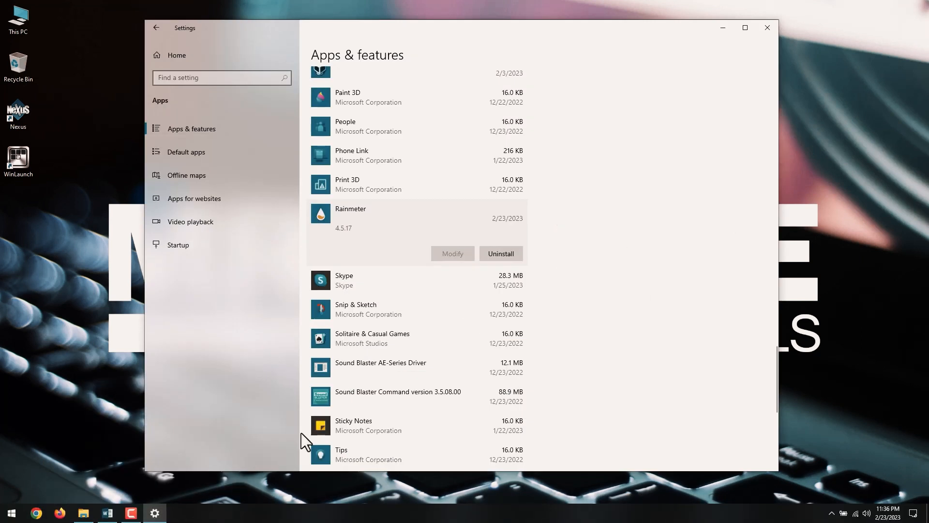
# - Uninstall Rainmeter from the installed apps list
pyautogui.click(500, 251)
pyautogui.click(539, 231)
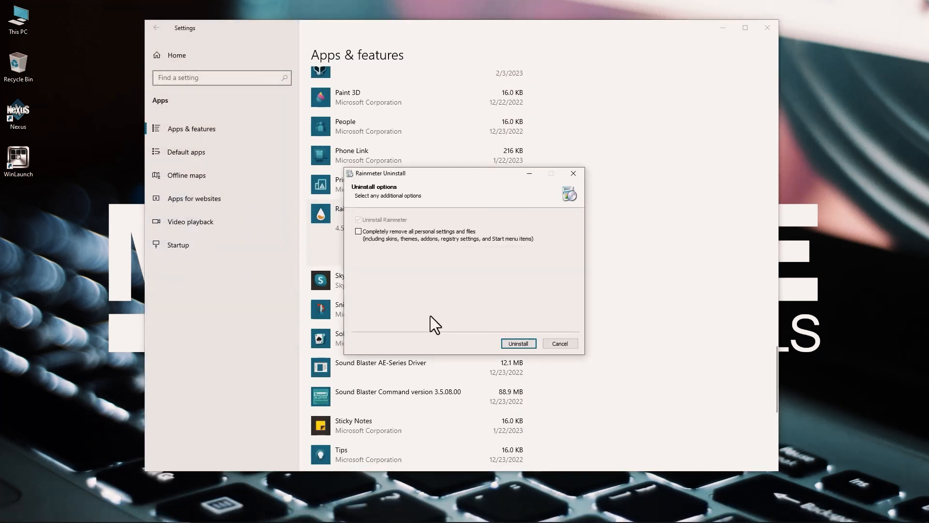
pyautogui.click(518, 344)
pyautogui.click(518, 342)
# - Uninstall WinLaunch from the installed apps list and close its uninstaller
pyautogui.scroll(-6, 510, 342)
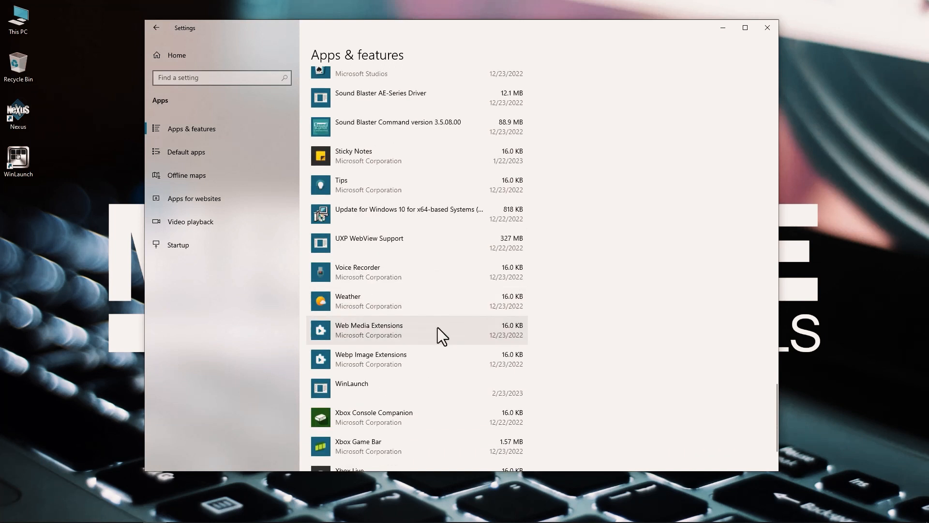
pyautogui.click(484, 312)
pyautogui.click(501, 341)
pyautogui.click(541, 320)
pyautogui.click(475, 315)
pyautogui.click(500, 300)
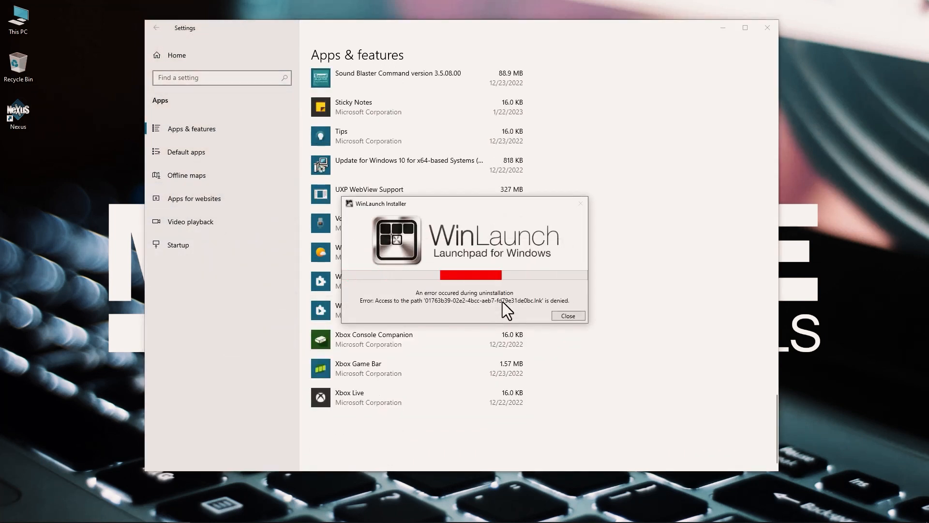
pyautogui.click(569, 316)
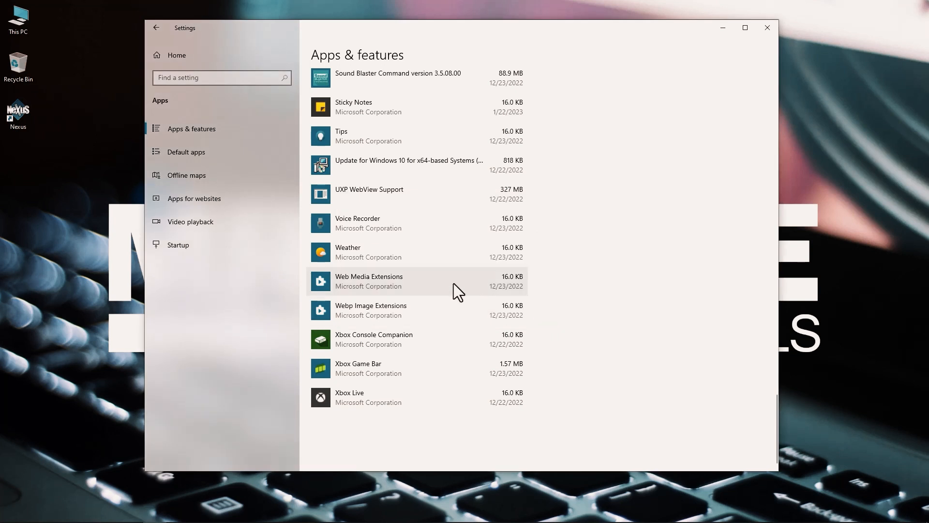
# - Uninstall Nexus, agreeing to remove all its shared files, and close the Settings window
pyautogui.scroll(5, 365, 310)
pyautogui.scroll(5, 365, 309)
pyautogui.click(377, 242)
pyautogui.click(499, 269)
pyautogui.click(539, 250)
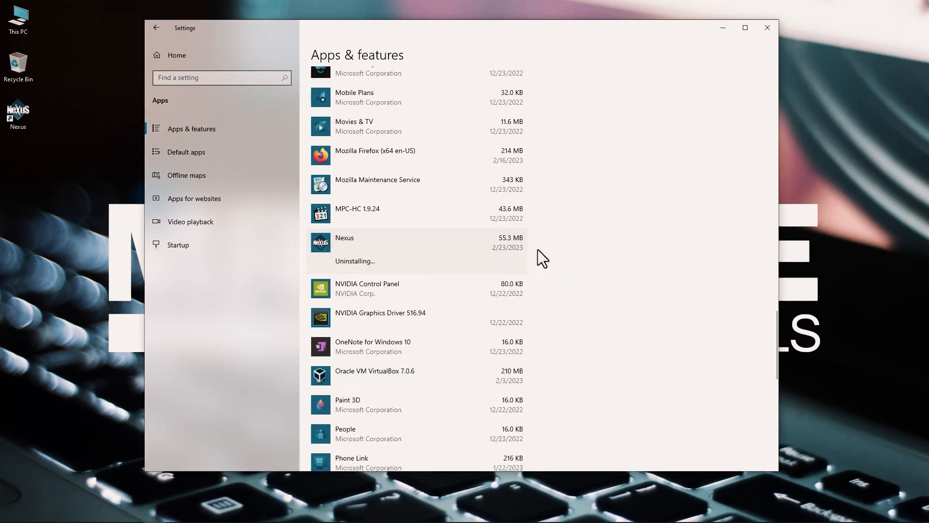
pyautogui.click(498, 297)
pyautogui.click(490, 306)
pyautogui.click(527, 363)
pyautogui.click(446, 309)
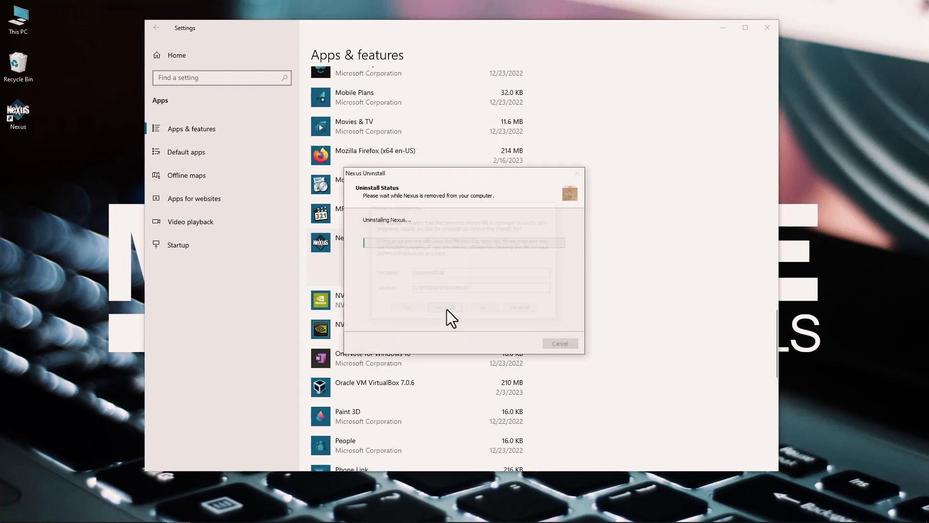
pyautogui.click(522, 298)
pyautogui.click(772, 27)
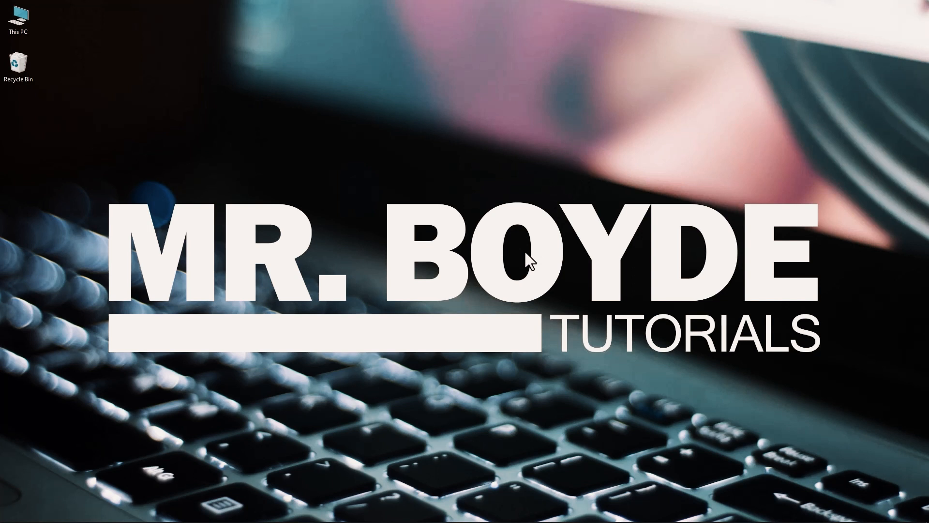
# - Turn off automatic hiding of the taskbar in desktop mode in the taskbar settings and close the Settings window
pyautogui.moveTo(748, 521)
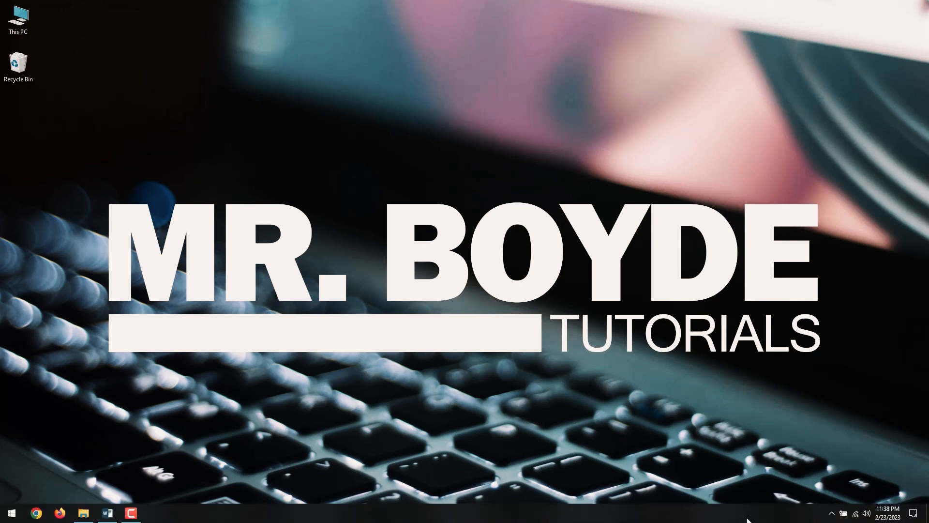
pyautogui.rightClick(803, 516)
pyautogui.click(811, 503)
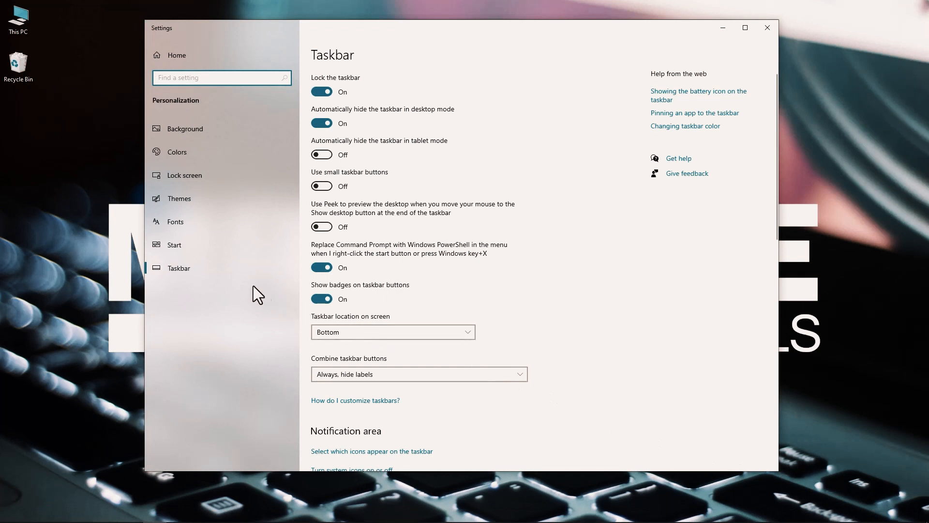
pyautogui.click(233, 275)
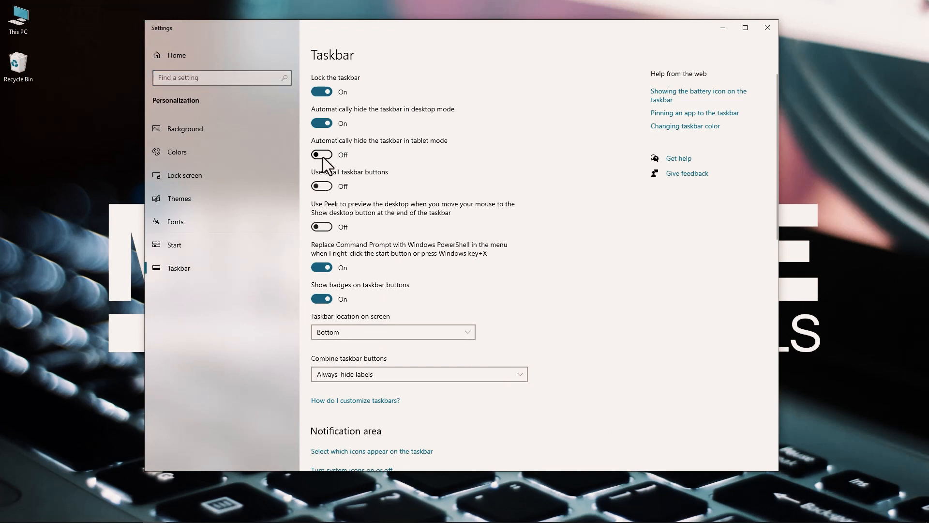
pyautogui.click(322, 123)
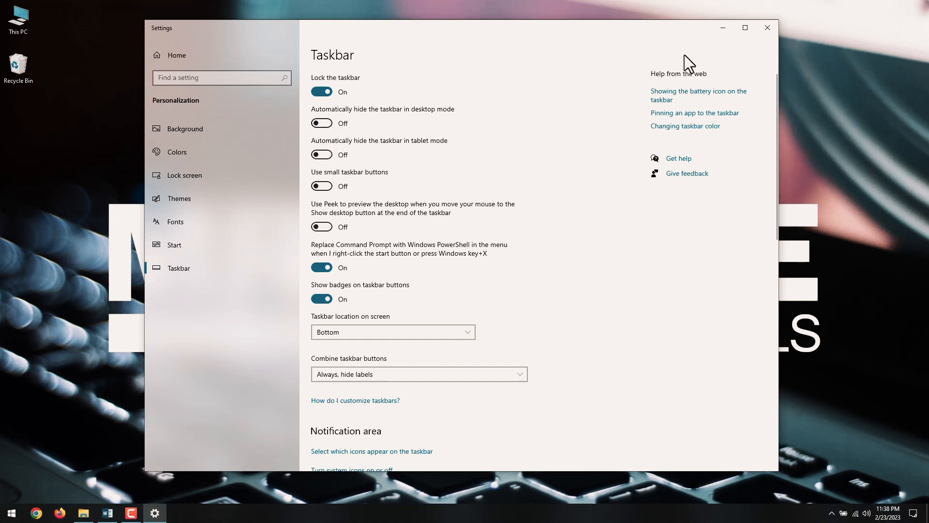
pyautogui.click(763, 29)
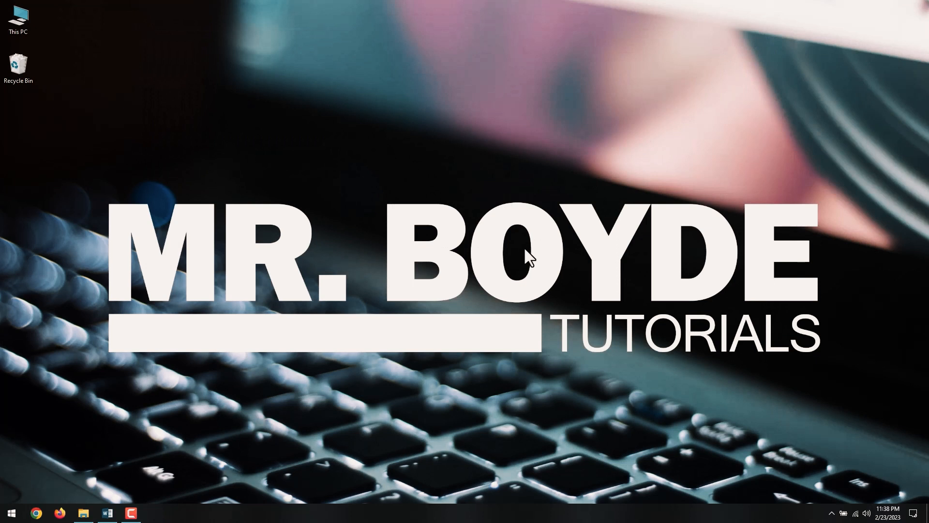